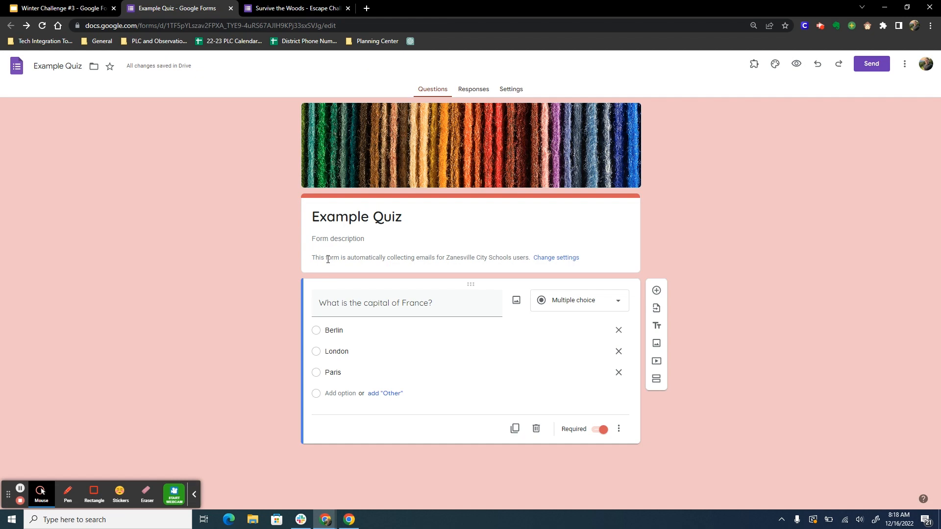
Step: Look through all the questions in Example Quiz, from the capital of France to the square root of 144
{"action": "left_click", "coordinate": [287, 268]}
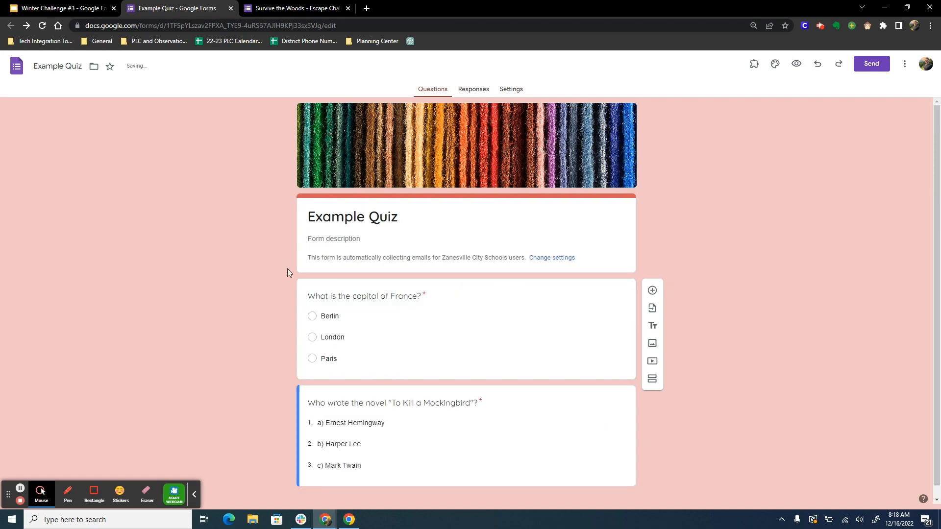
{"action": "scroll", "coordinate": [281, 270], "scroll_direction": "down", "scroll_amount": 5}
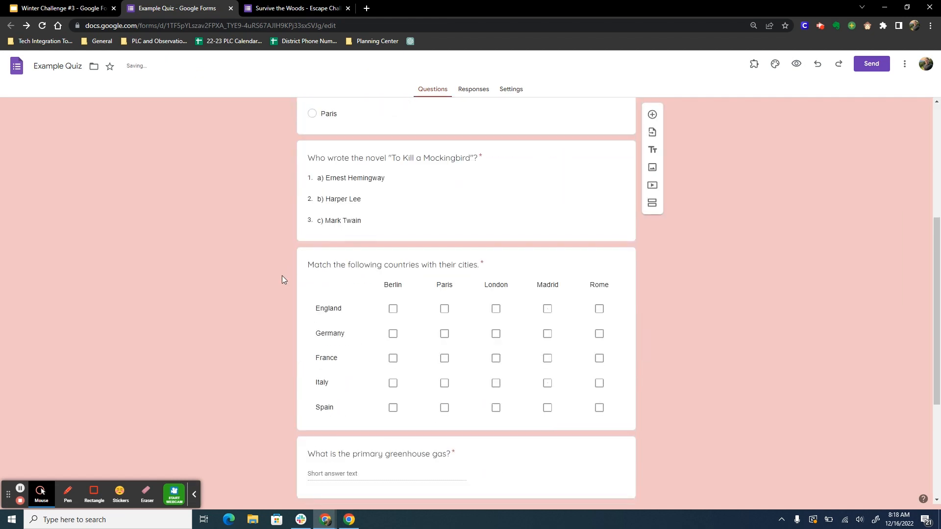
{"action": "scroll", "coordinate": [282, 277], "scroll_direction": "down", "scroll_amount": 4}
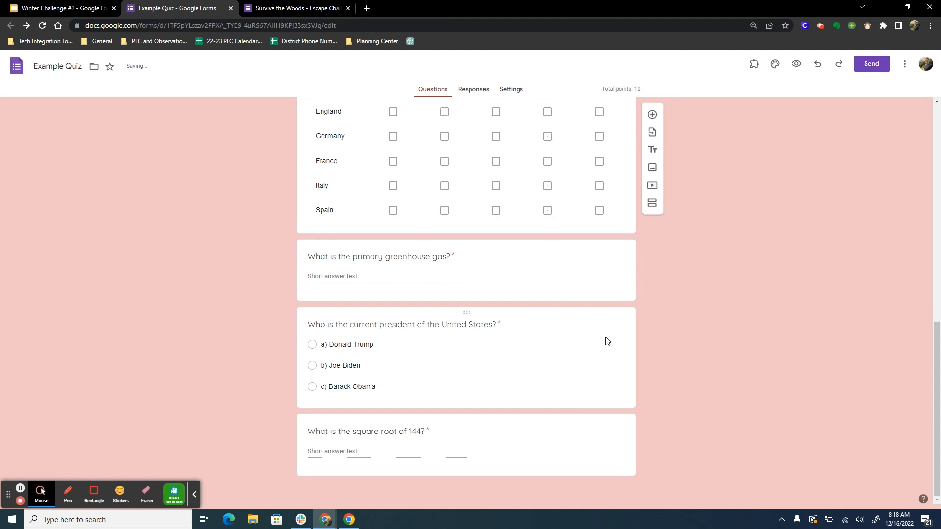
{"action": "scroll", "coordinate": [750, 344], "scroll_direction": "up", "scroll_amount": 9}
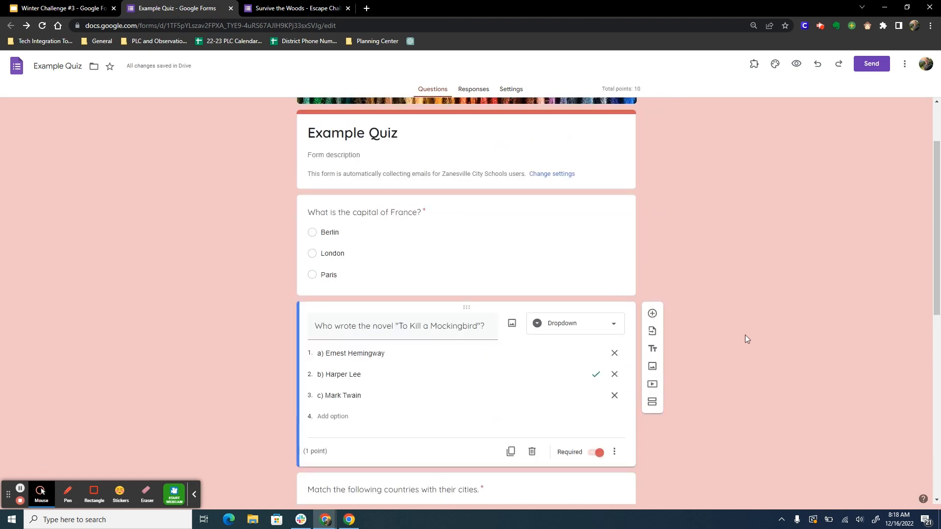
{"action": "scroll", "coordinate": [745, 336], "scroll_direction": "up", "scroll_amount": 2}
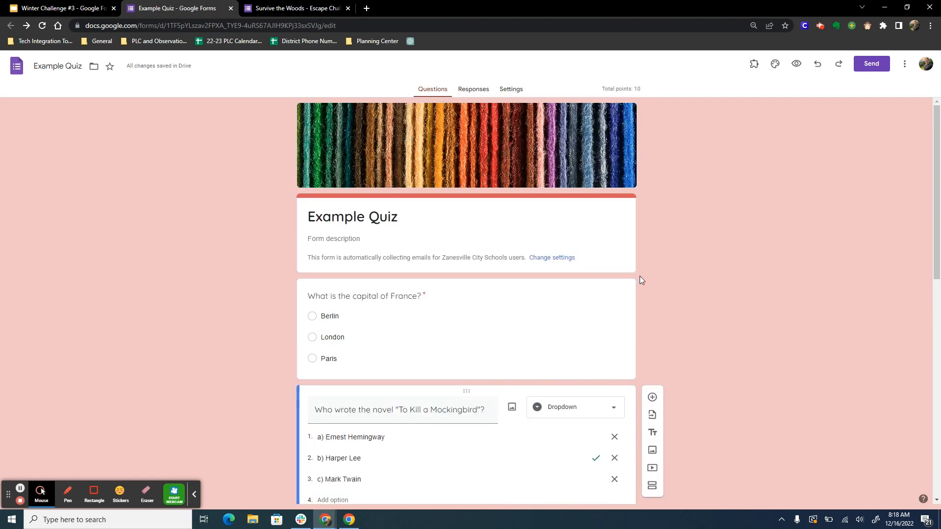
{"action": "scroll", "coordinate": [567, 311], "scroll_direction": "down", "scroll_amount": 4}
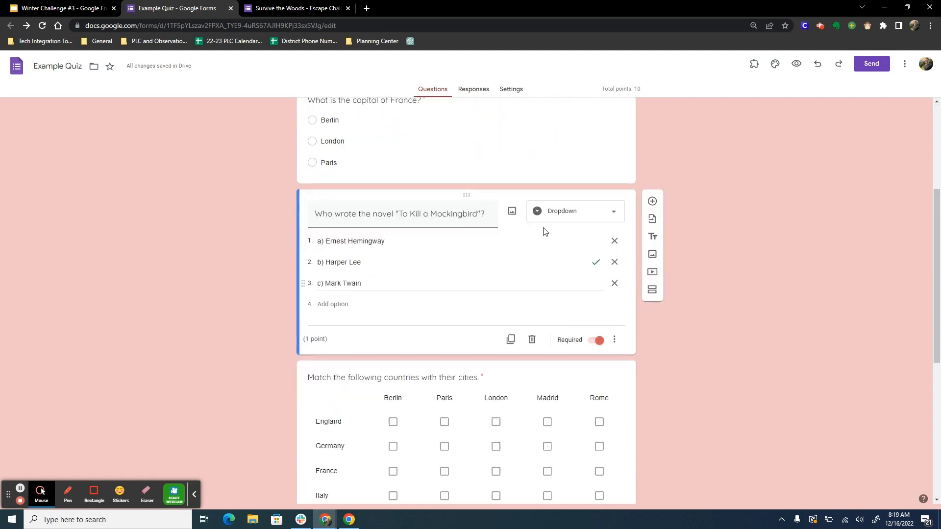
{"action": "scroll", "coordinate": [570, 229], "scroll_direction": "down", "scroll_amount": 6}
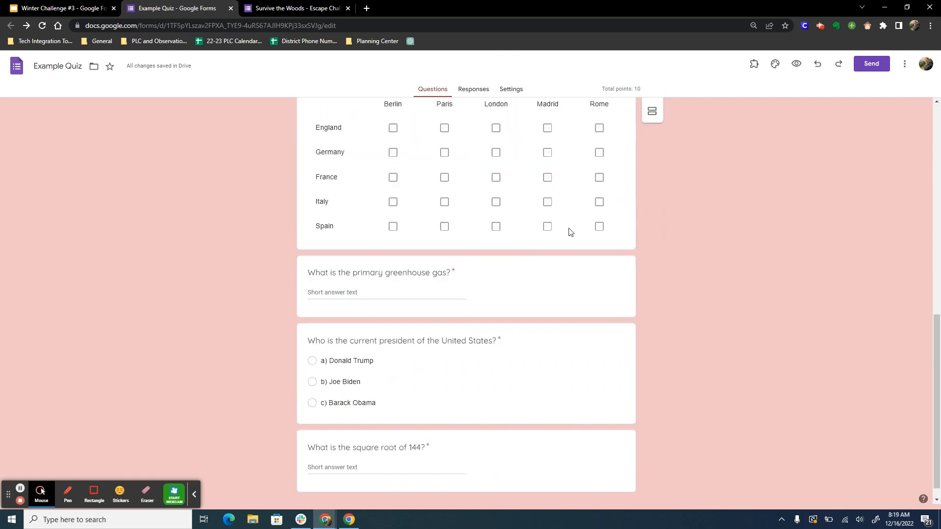
{"action": "scroll", "coordinate": [570, 232], "scroll_direction": "down", "scroll_amount": 1}
{"action": "scroll", "coordinate": [568, 228], "scroll_direction": "up", "scroll_amount": 12}
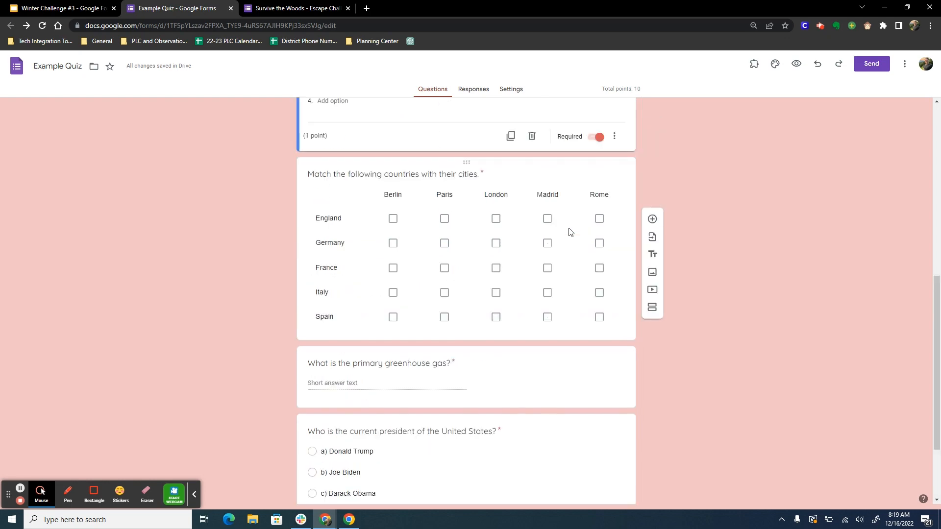
Step: Open the capital, novel, country-matching and greenhouse gas questions to examine their question types and answers
{"action": "left_click", "coordinate": [436, 333]}
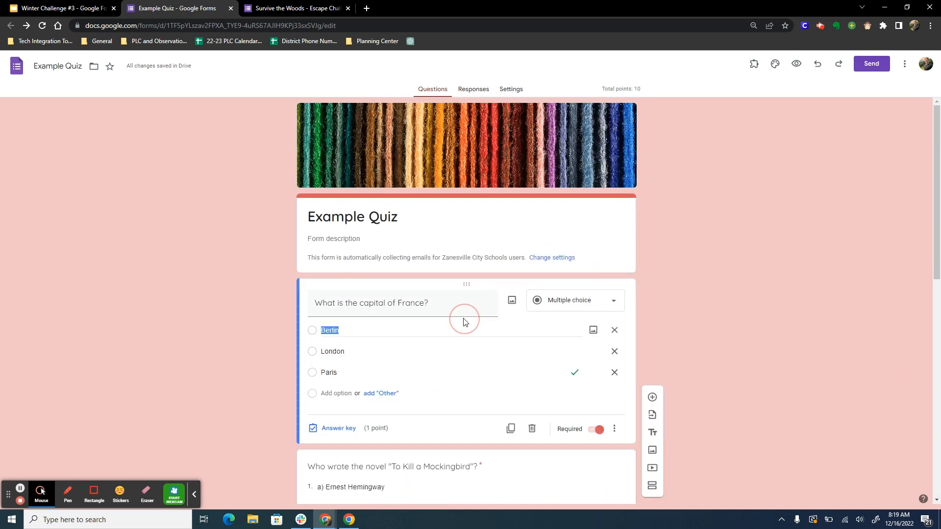
{"action": "scroll", "coordinate": [534, 350], "scroll_direction": "down", "scroll_amount": 3}
{"action": "left_click", "coordinate": [531, 361]}
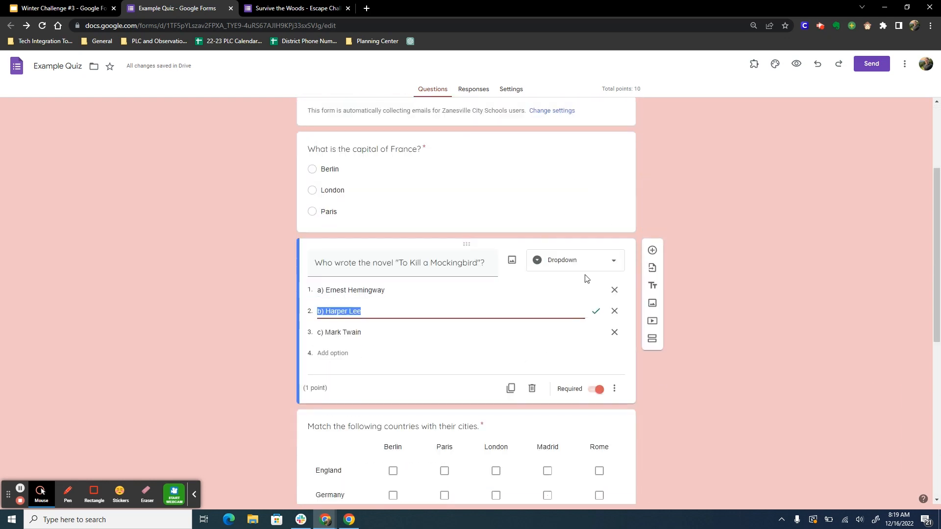
{"action": "scroll", "coordinate": [588, 273], "scroll_direction": "down", "scroll_amount": 4}
{"action": "left_click", "coordinate": [525, 251]}
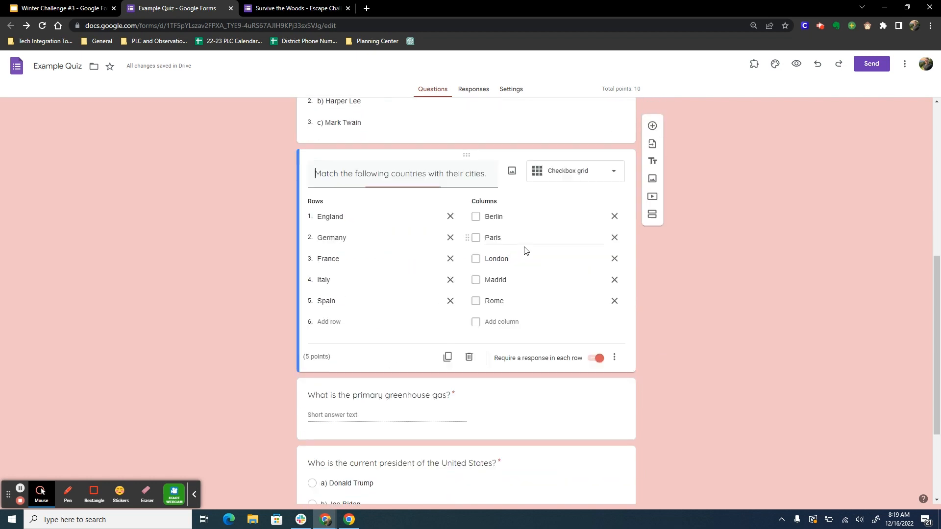
{"action": "scroll", "coordinate": [584, 264], "scroll_direction": "down", "scroll_amount": 3}
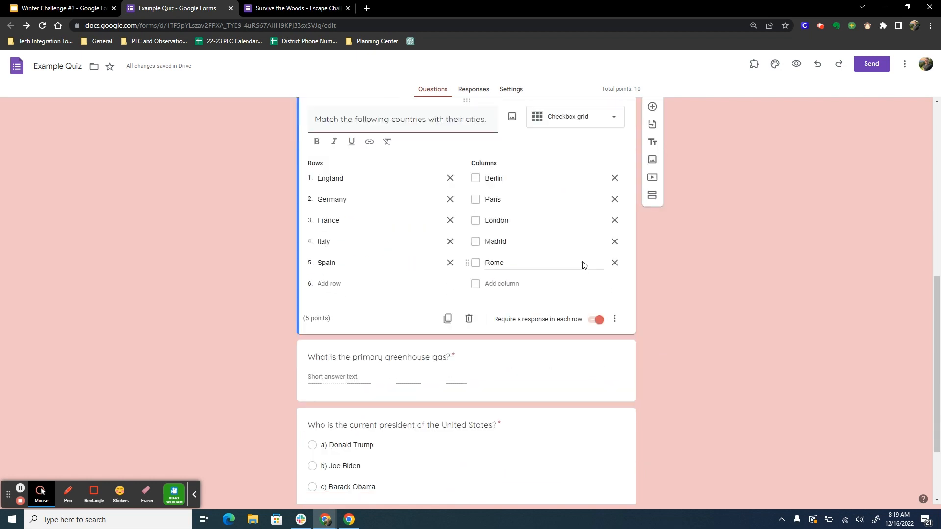
{"action": "left_click", "coordinate": [510, 277]}
{"action": "scroll", "coordinate": [432, 289], "scroll_direction": "down", "scroll_amount": 1}
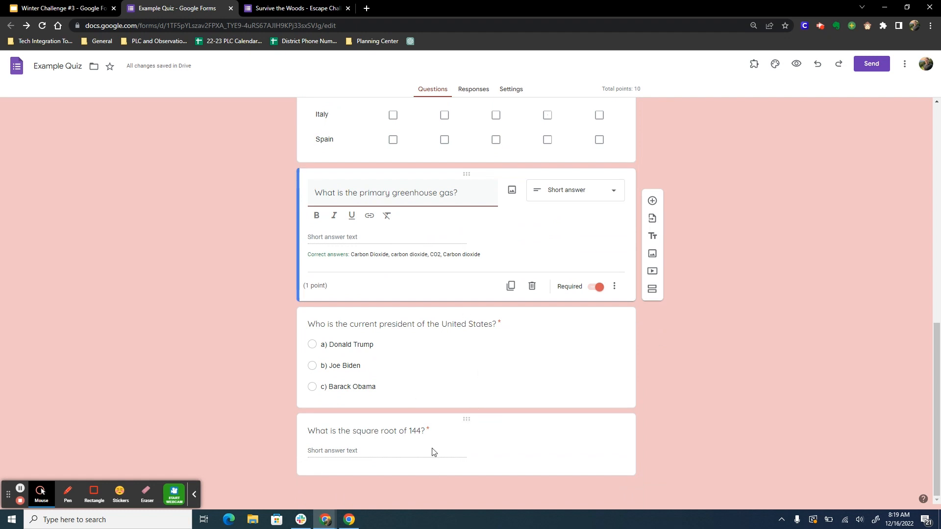
{"action": "scroll", "coordinate": [456, 420], "scroll_direction": "up", "scroll_amount": 10}
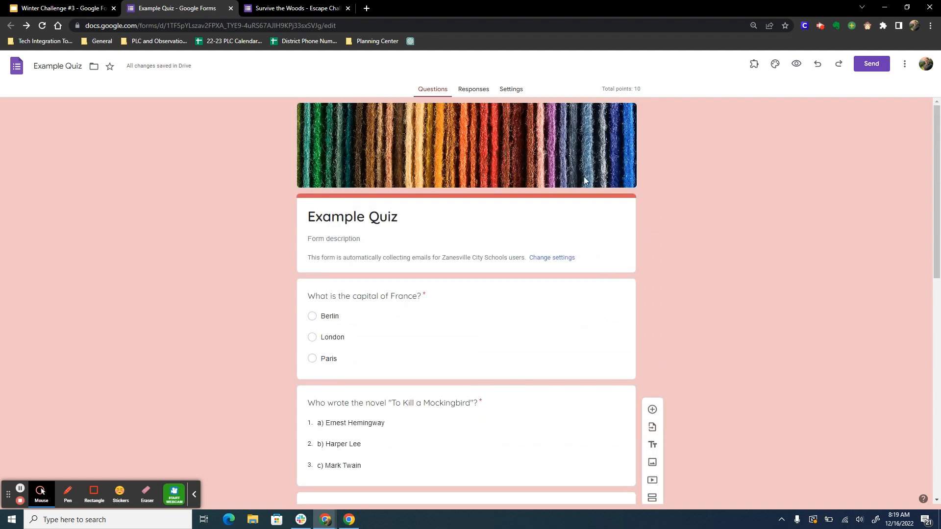
Step: Open the form settings, try the quiz setting while leaving it on, and turn Locked mode on and back off
{"action": "left_click", "coordinate": [512, 90]}
{"action": "left_click", "coordinate": [603, 161]}
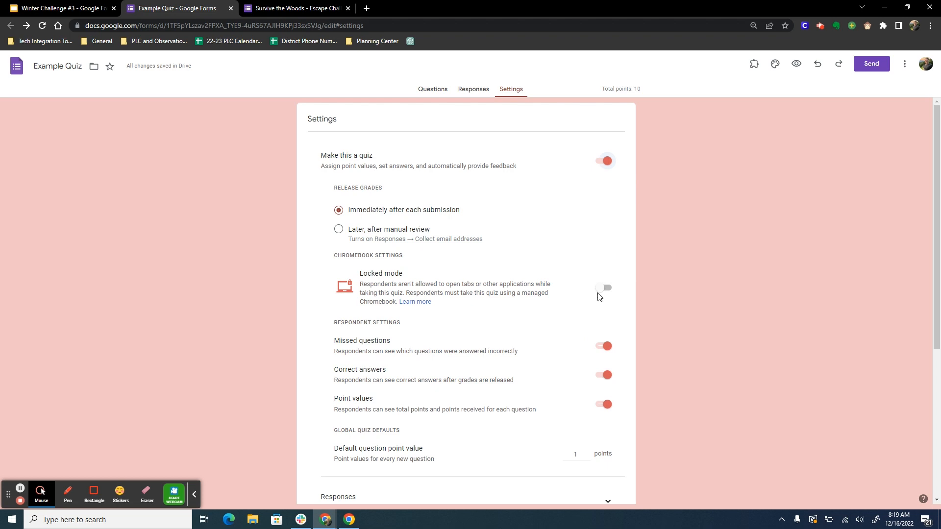
{"action": "left_click", "coordinate": [602, 289]}
{"action": "left_click", "coordinate": [607, 289]}
Step: Review the quiz's respondent settings, default point value and response collection options
{"action": "scroll", "coordinate": [606, 294], "scroll_direction": "down", "scroll_amount": 2}
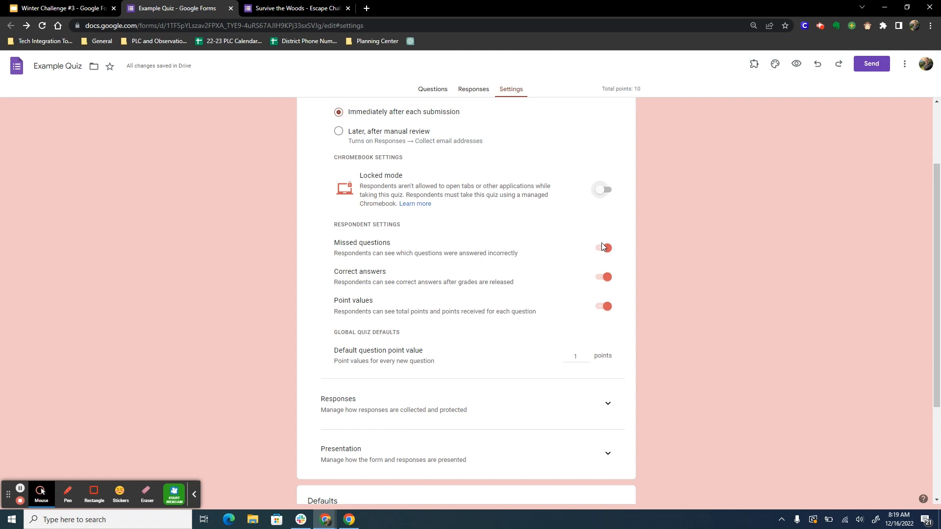
{"action": "scroll", "coordinate": [615, 294], "scroll_direction": "down", "scroll_amount": 2}
{"action": "left_click", "coordinate": [604, 303]}
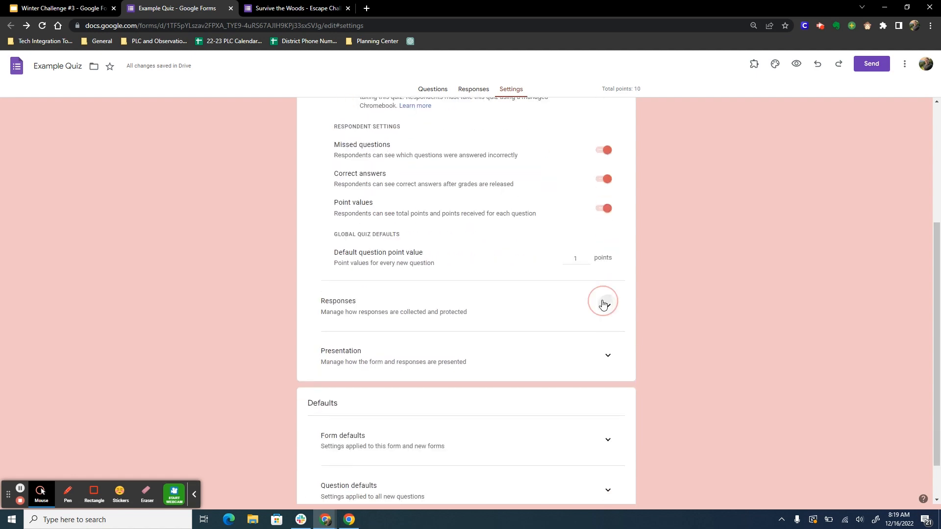
{"action": "scroll", "coordinate": [603, 302], "scroll_direction": "down", "scroll_amount": 2}
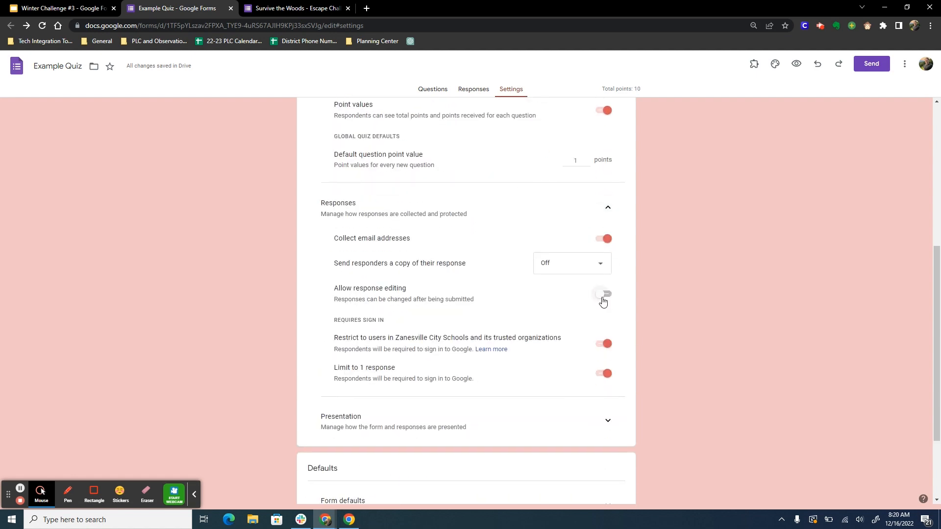
{"action": "scroll", "coordinate": [617, 294], "scroll_direction": "up", "scroll_amount": 1}
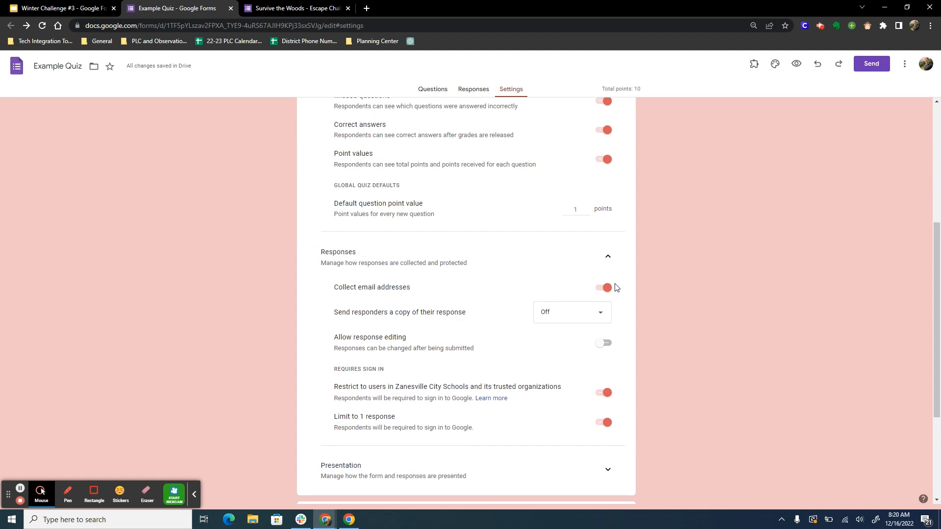
{"action": "left_click", "coordinate": [608, 257]}
{"action": "scroll", "coordinate": [531, 235], "scroll_direction": "up", "scroll_amount": 5}
Step: Return to the questions and examine the question types available for "What is the capital of France?"
{"action": "left_click", "coordinate": [436, 91]}
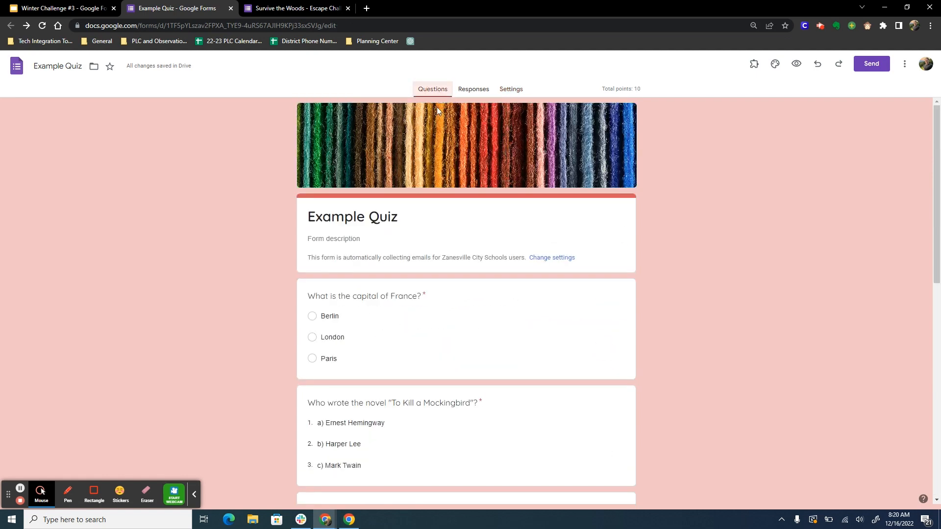
{"action": "scroll", "coordinate": [471, 206], "scroll_direction": "down", "scroll_amount": 1}
{"action": "left_click", "coordinate": [459, 270]}
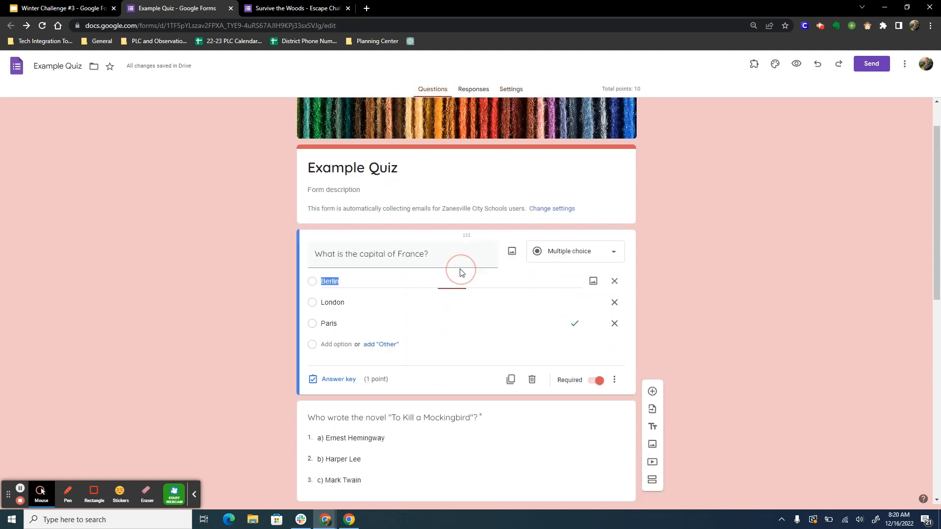
{"action": "left_click", "coordinate": [562, 263]}
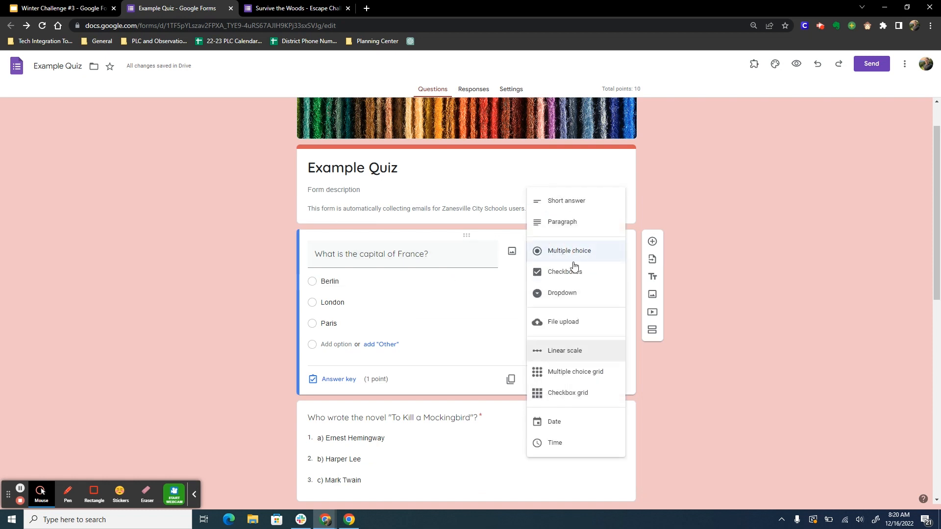
{"action": "left_click", "coordinate": [736, 222]}
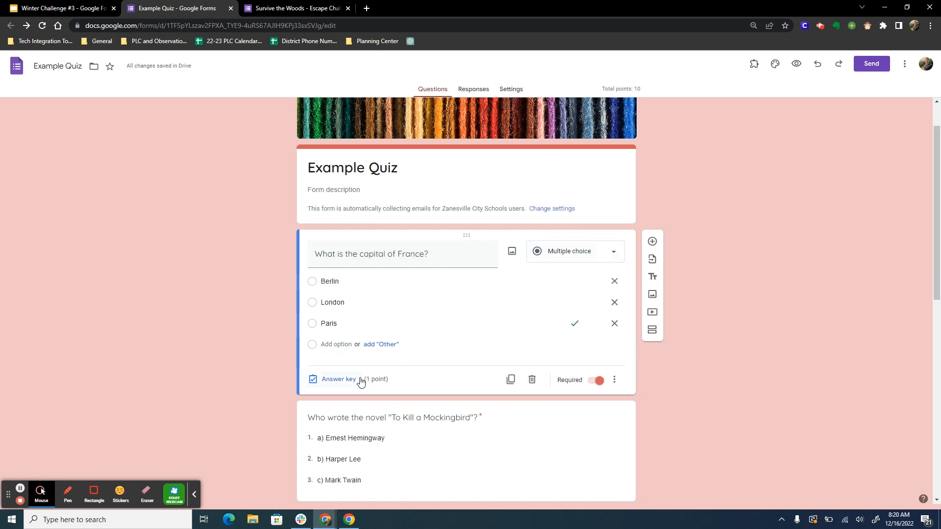
Step: Mark Paris as the correct answer to the capital of France question and enter "The correct answer is Paris" as incorrect-answer feedback
{"action": "left_click", "coordinate": [343, 383]}
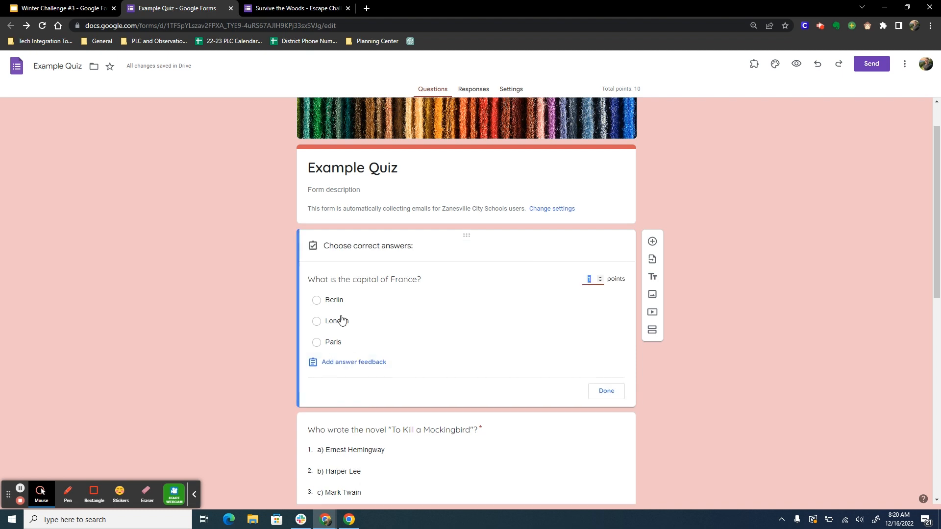
{"action": "left_click", "coordinate": [323, 346]}
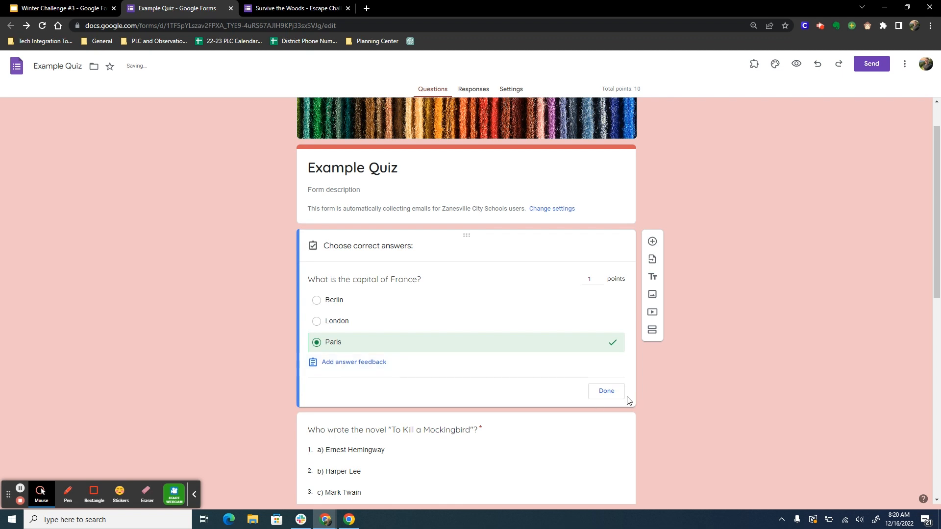
{"action": "left_click", "coordinate": [372, 362]}
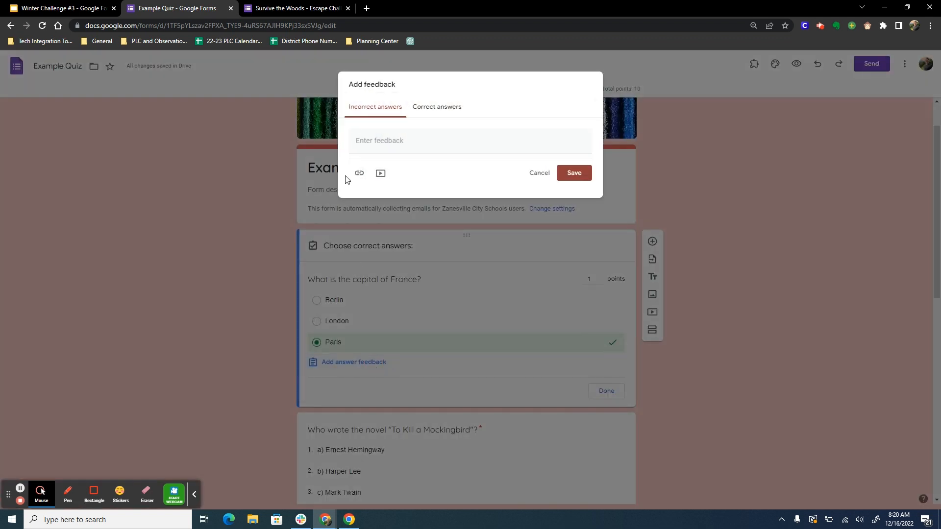
{"action": "left_click", "coordinate": [398, 143]}
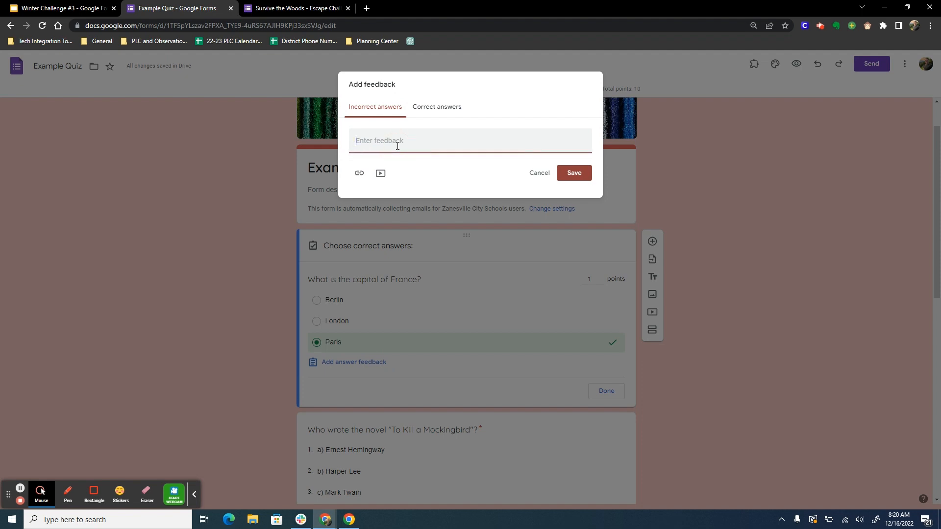
{"action": "type", "text": "The correct answer is Paris"}
Step: Enter "Great job!" as feedback for correct answers and save the question's feedback
{"action": "left_click", "coordinate": [466, 107]}
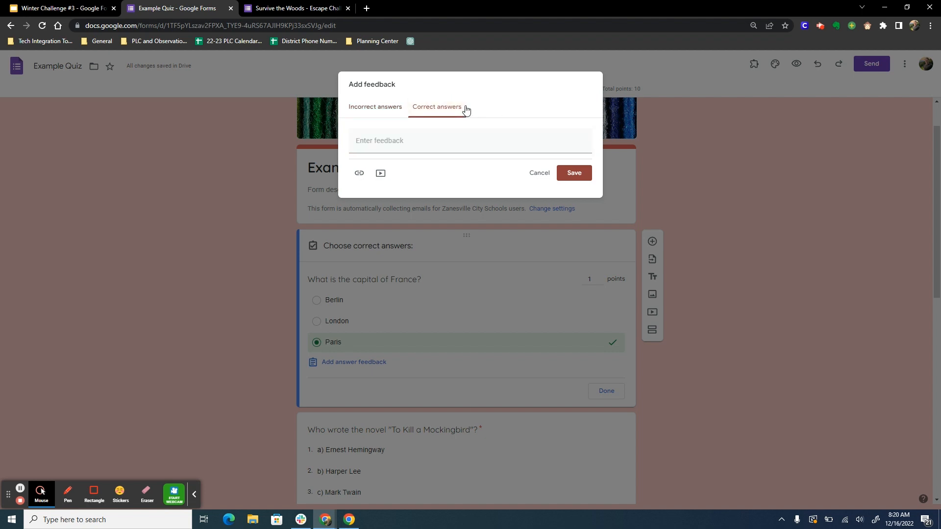
{"action": "left_click", "coordinate": [444, 138]}
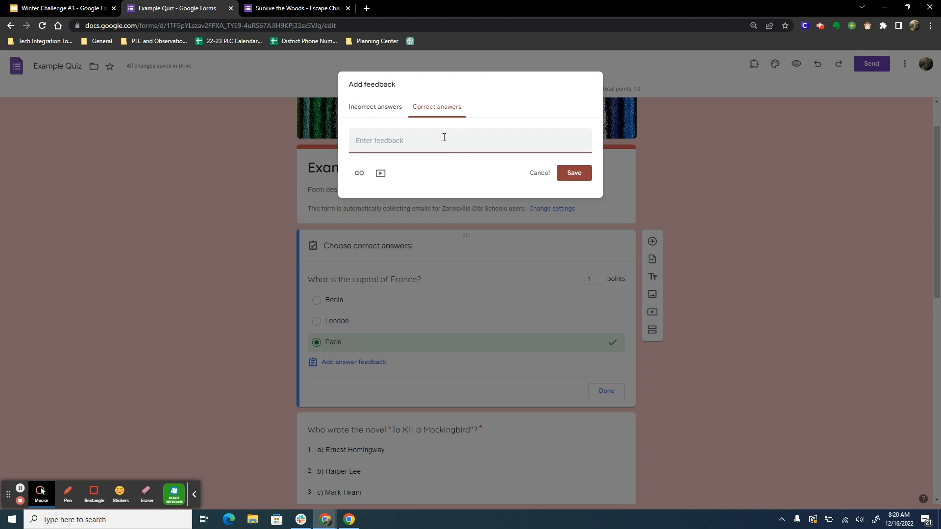
{"action": "type", "text": "Great job!"}
{"action": "left_click", "coordinate": [579, 172]}
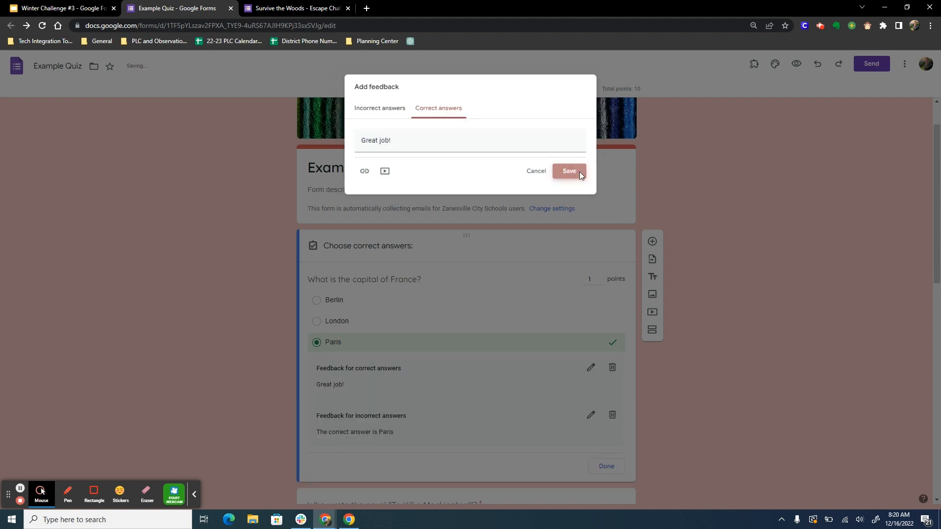
Step: Review the "To Kill a Mockingbird" dropdown question, the country-matching grid and the remaining quiz questions
{"action": "scroll", "coordinate": [667, 272], "scroll_direction": "down", "scroll_amount": 5}
{"action": "left_click", "coordinate": [559, 274]}
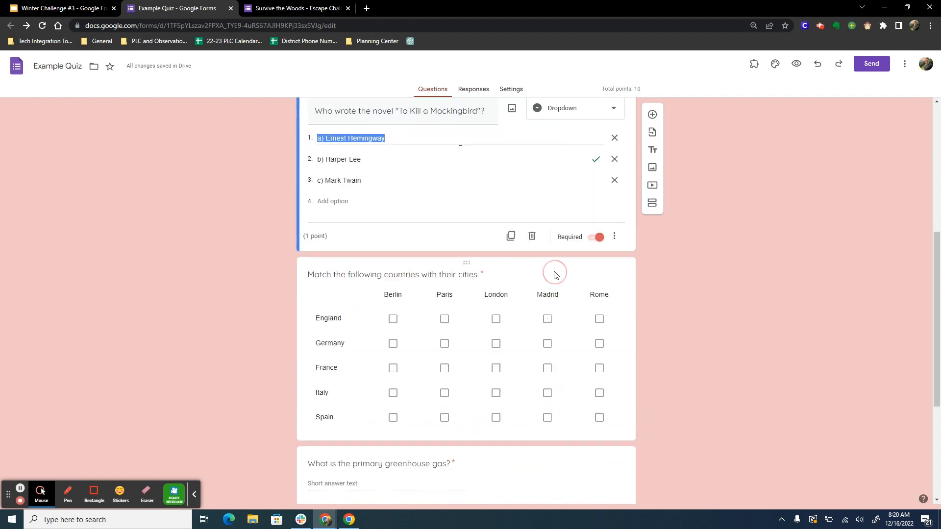
{"action": "scroll", "coordinate": [517, 211], "scroll_direction": "up", "scroll_amount": 2}
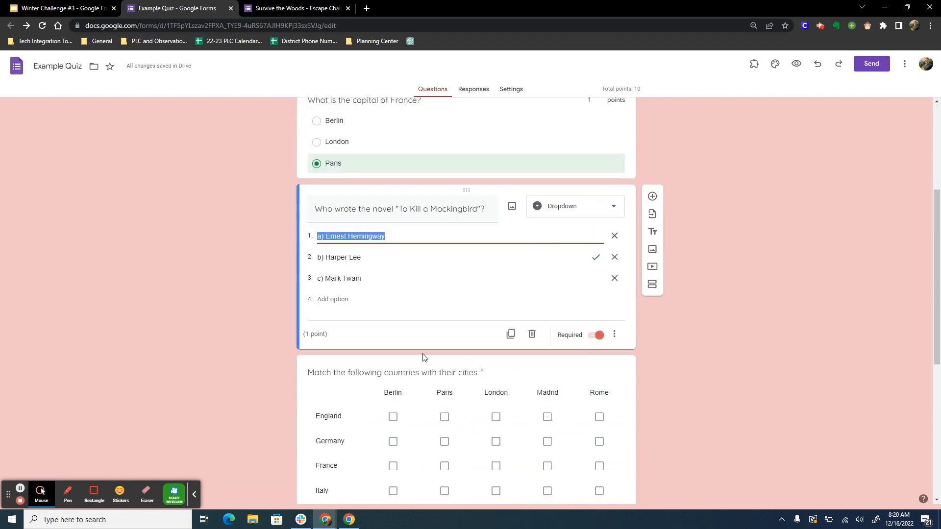
{"action": "scroll", "coordinate": [502, 315], "scroll_direction": "down", "scroll_amount": 2}
{"action": "scroll", "coordinate": [513, 309], "scroll_direction": "up", "scroll_amount": 1}
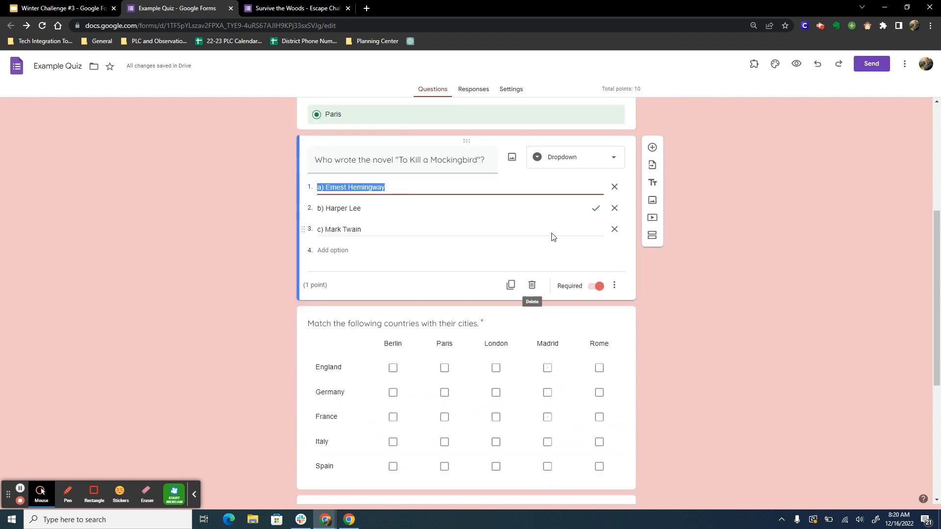
{"action": "scroll", "coordinate": [472, 315], "scroll_direction": "down", "scroll_amount": 3}
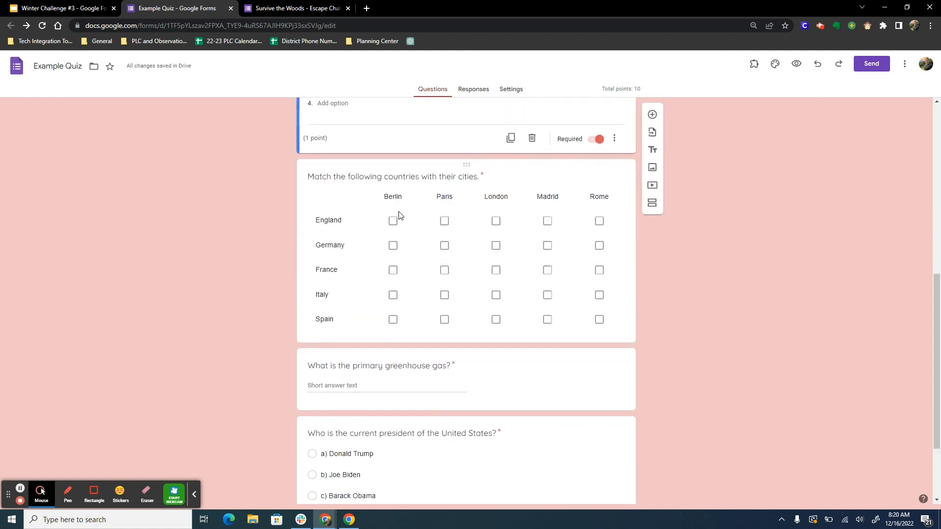
{"action": "scroll", "coordinate": [430, 249], "scroll_direction": "down", "scroll_amount": 2}
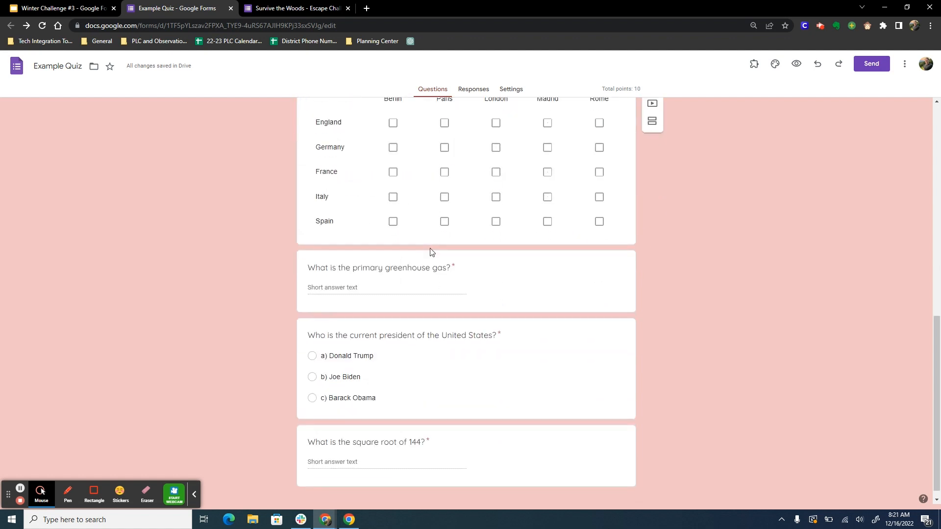
Step: Set the country-matching grid's answer key to England–London, Germany–Berlin, France–Paris, Italy–Rome and Spain–Madrid
{"action": "left_click", "coordinate": [431, 242]}
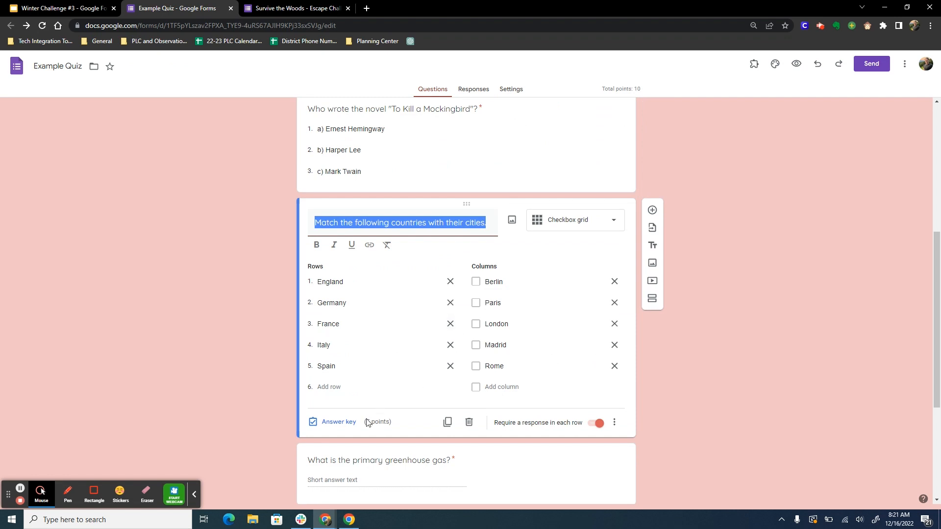
{"action": "left_click", "coordinate": [336, 420]}
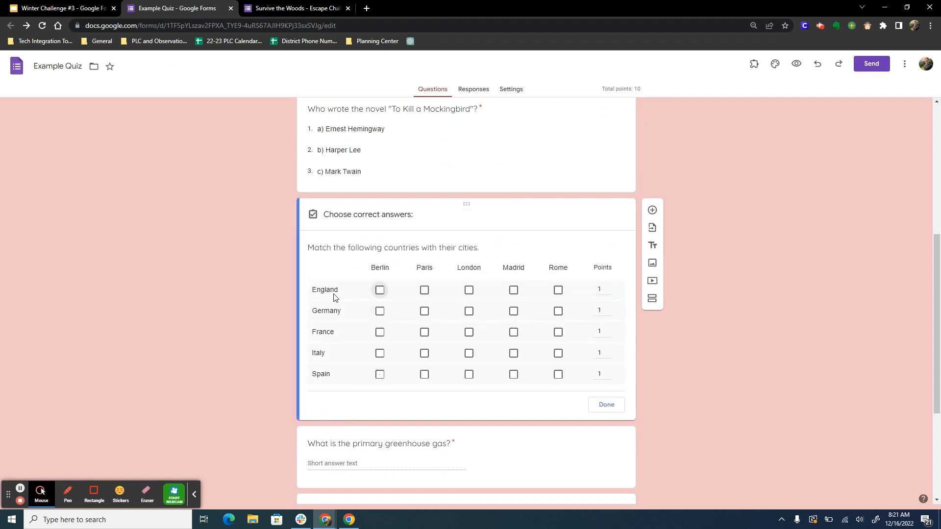
{"action": "left_click", "coordinate": [469, 291]}
{"action": "left_click", "coordinate": [380, 311]}
{"action": "left_click", "coordinate": [424, 333]}
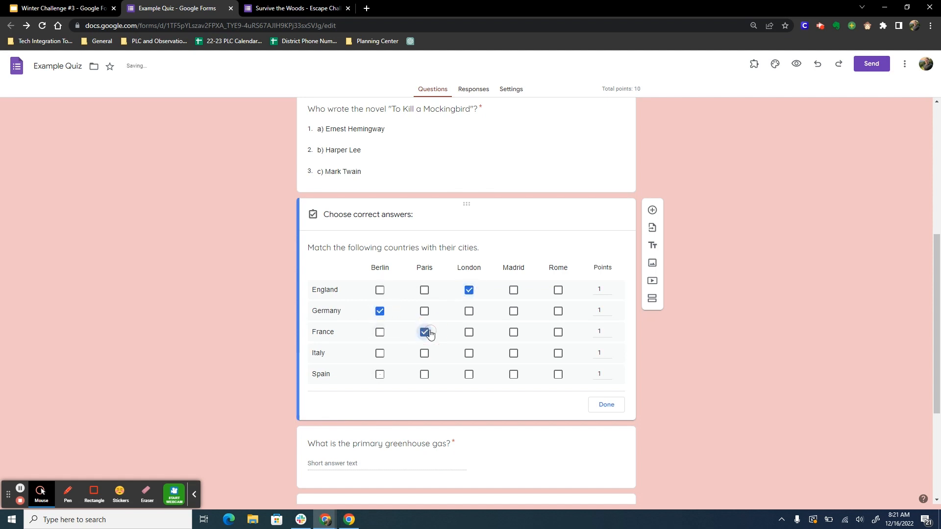
{"action": "left_click", "coordinate": [512, 354]}
{"action": "left_click", "coordinate": [558, 355]}
{"action": "left_click", "coordinate": [513, 353]}
{"action": "left_click", "coordinate": [513, 374]}
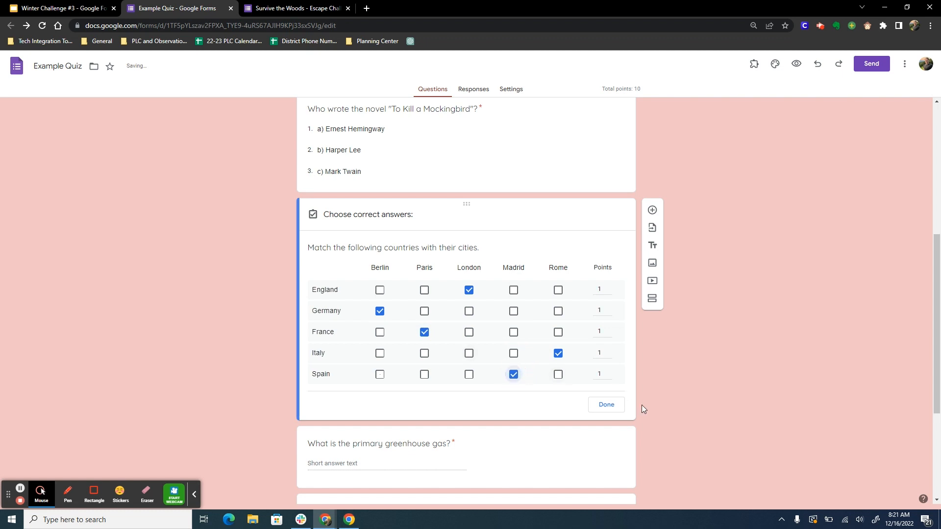
{"action": "left_click", "coordinate": [621, 408]}
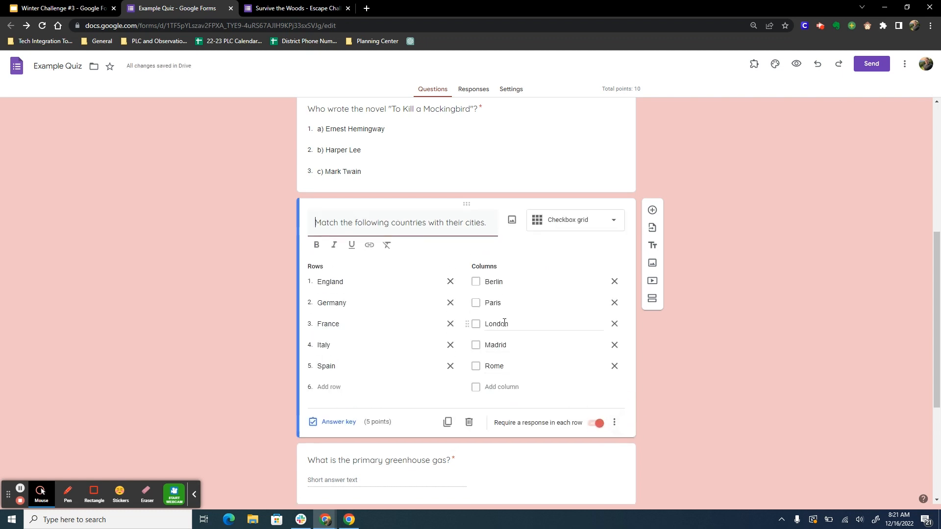
{"action": "left_click", "coordinate": [332, 423]}
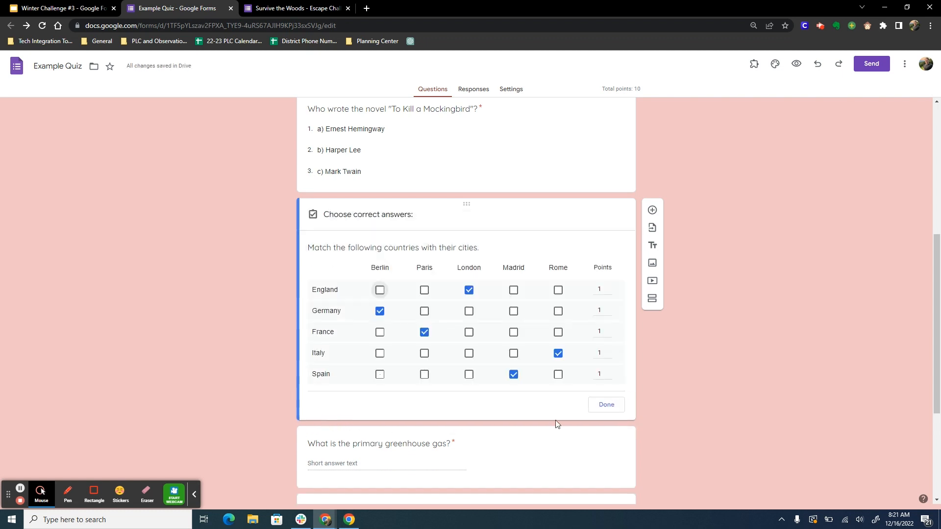
{"action": "left_click", "coordinate": [611, 409]}
Step: List "Carbon Dioxide", "CO2", "carbon dioxide" and "CARBON DIOXIDE" as correct answers to the primary greenhouse gas question
{"action": "scroll", "coordinate": [490, 373], "scroll_direction": "down", "scroll_amount": 3}
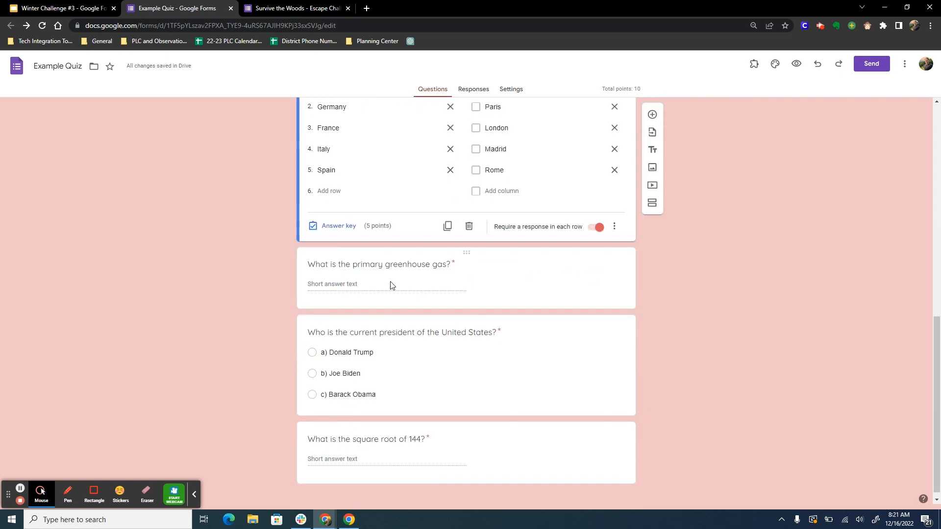
{"action": "left_click", "coordinate": [474, 286]}
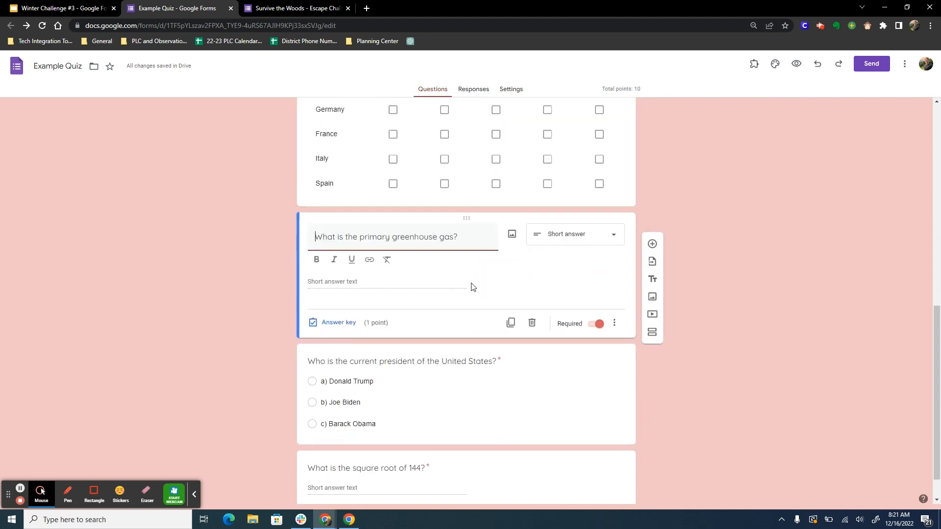
{"action": "left_click", "coordinate": [332, 324]}
{"action": "left_click", "coordinate": [338, 280]}
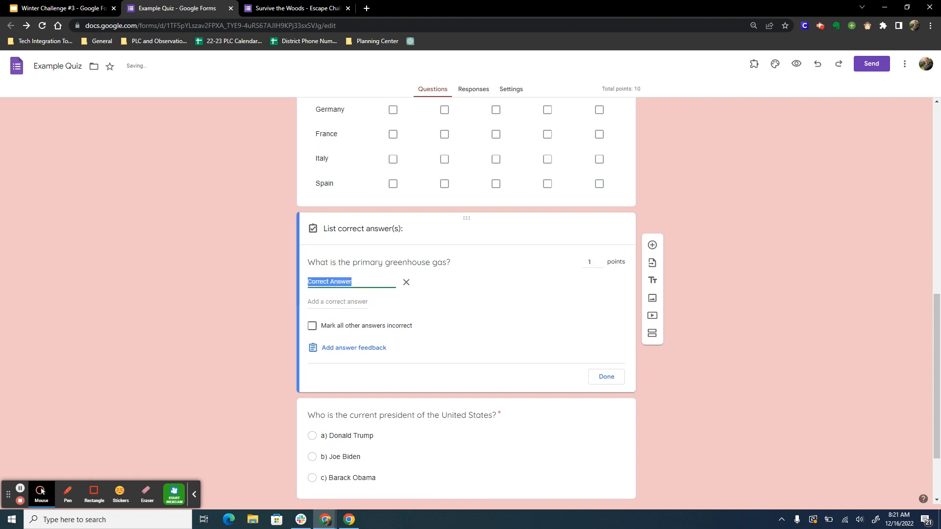
{"action": "type", "text": "c"}
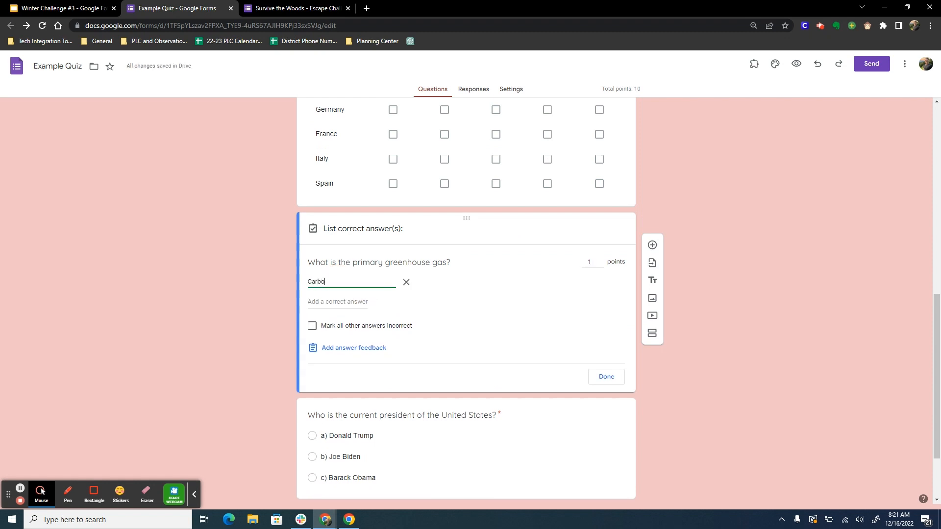
{"action": "type", "text": "arbon Di"}
{"action": "type", "text": "oc"}
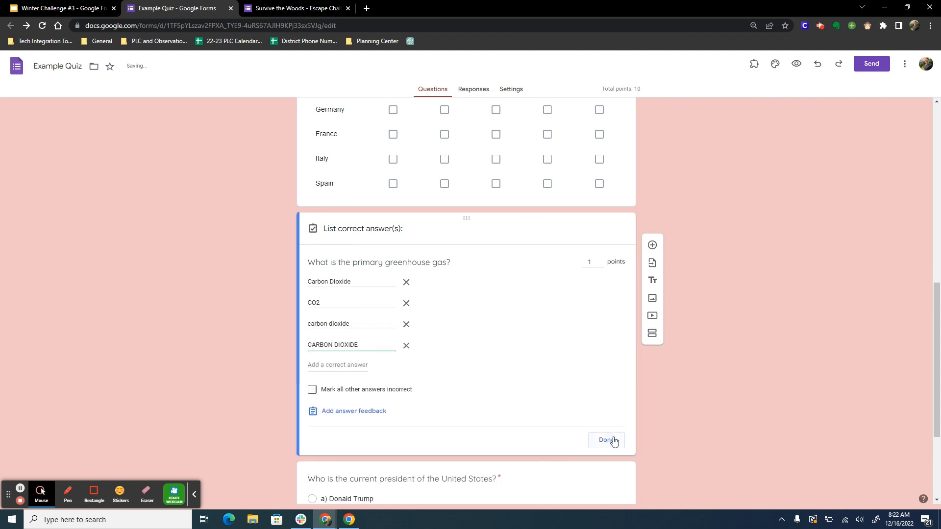
{"action": "left_click", "coordinate": [607, 440]}
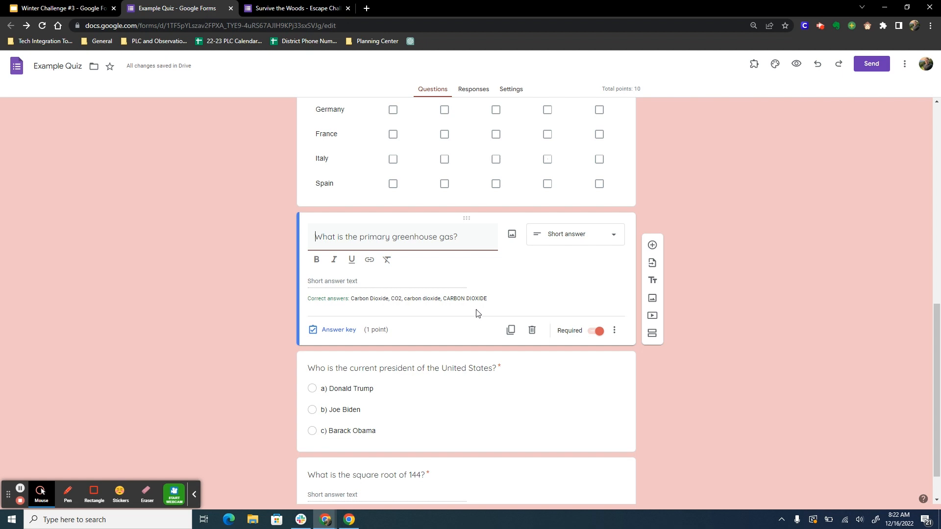
Step: Mark all other answers incorrect in the primary greenhouse gas question's answer key
{"action": "left_click", "coordinate": [364, 319]}
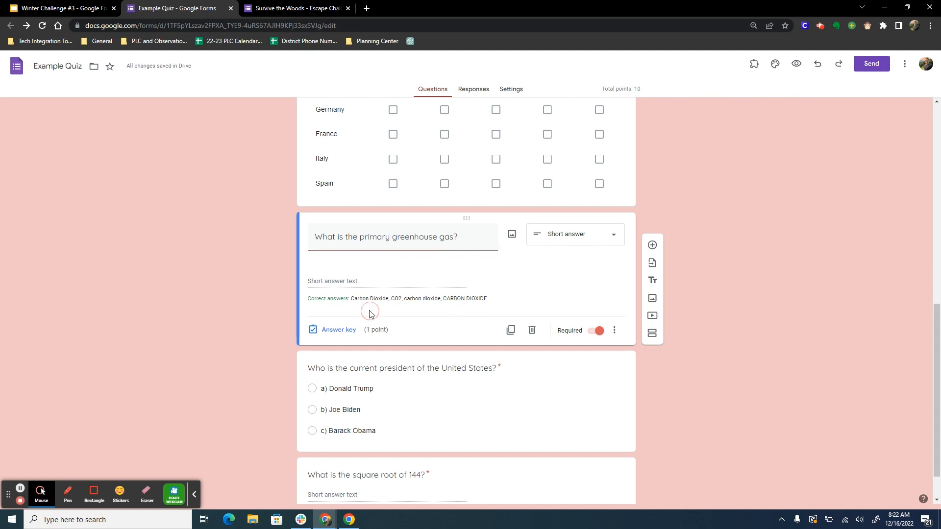
{"action": "left_click", "coordinate": [353, 312]}
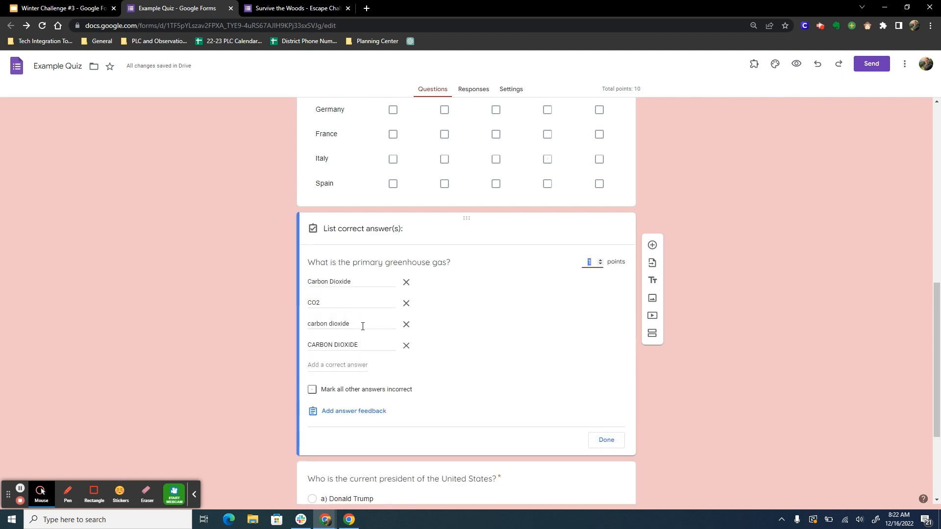
{"action": "left_click", "coordinate": [313, 391]}
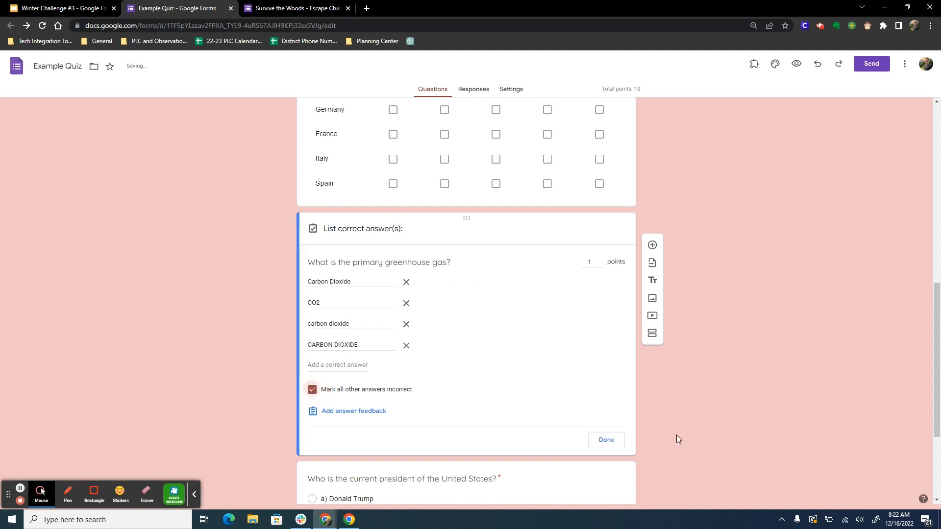
{"action": "left_click", "coordinate": [607, 440]}
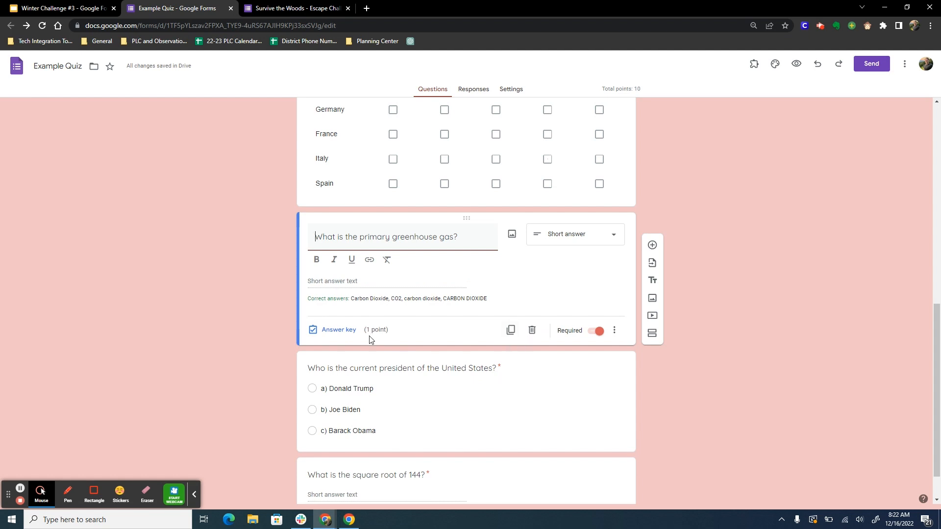
Step: Add 12 as the correct answer to "What is the square root of 144?" and mark all other answers incorrect
{"action": "scroll", "coordinate": [377, 367], "scroll_direction": "down", "scroll_amount": 1}
{"action": "left_click", "coordinate": [434, 448]}
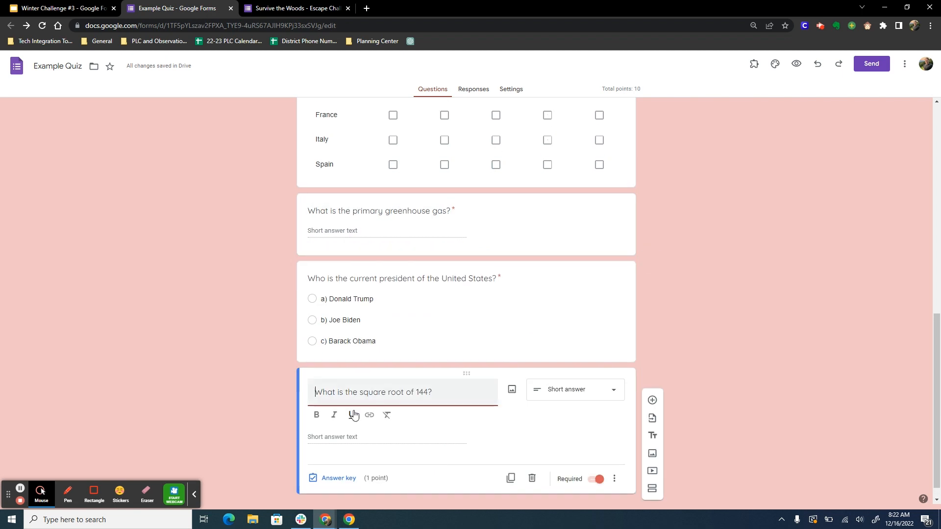
{"action": "left_click", "coordinate": [374, 436]}
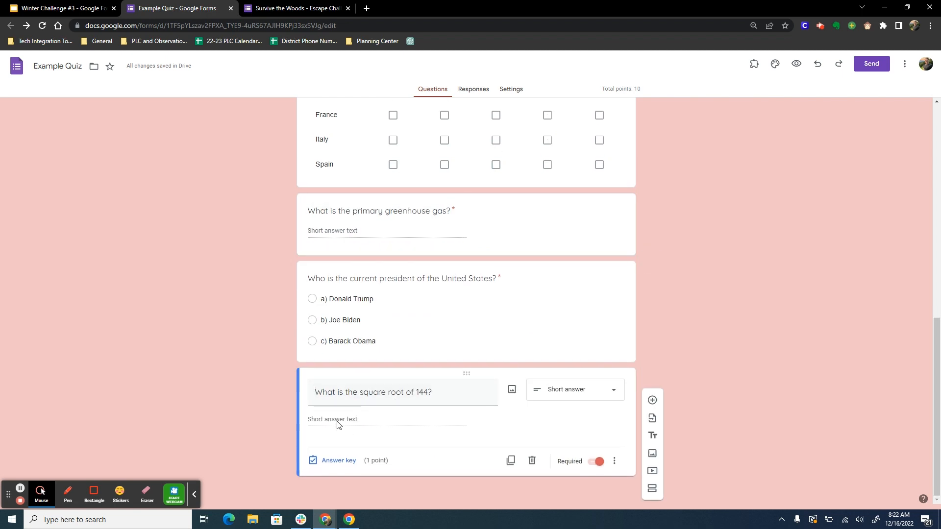
{"action": "left_click", "coordinate": [339, 460]}
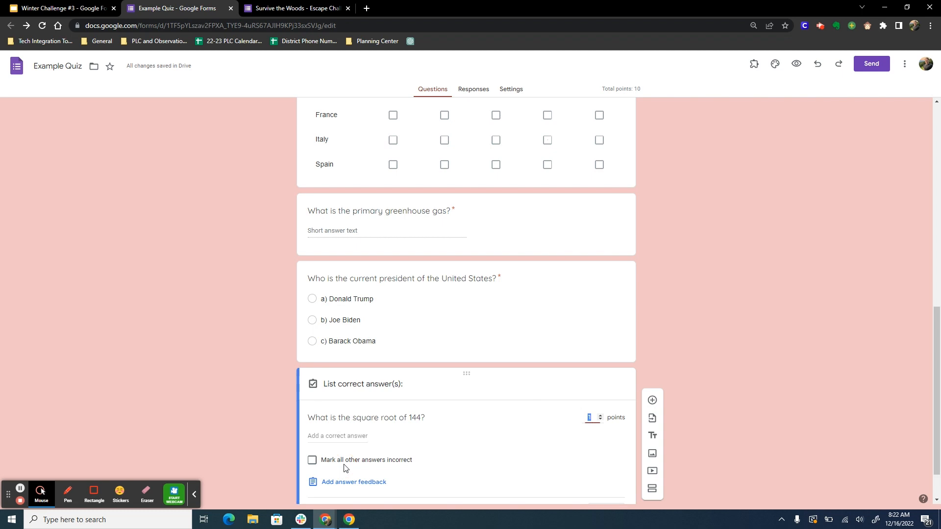
{"action": "left_click", "coordinate": [319, 437]}
{"action": "type", "text": "12"}
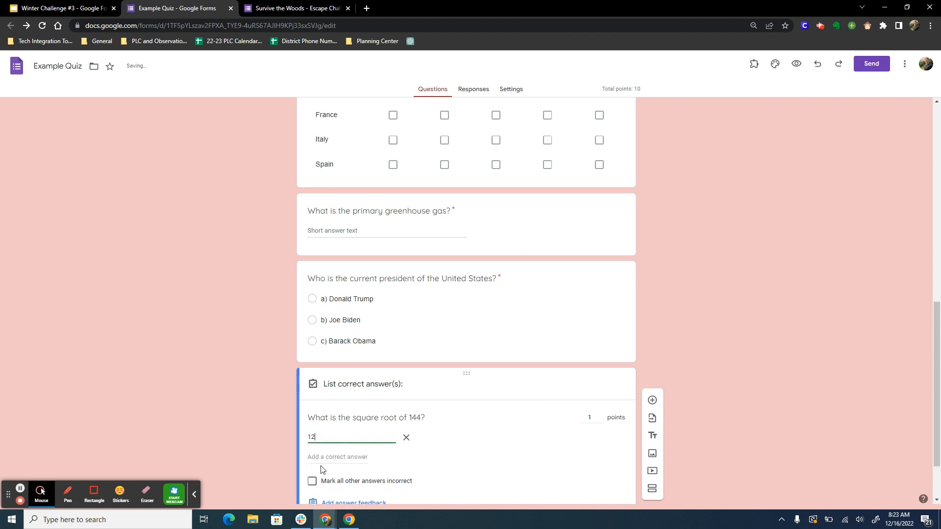
{"action": "scroll", "coordinate": [322, 466], "scroll_direction": "down", "scroll_amount": 1}
{"action": "left_click", "coordinate": [313, 433]}
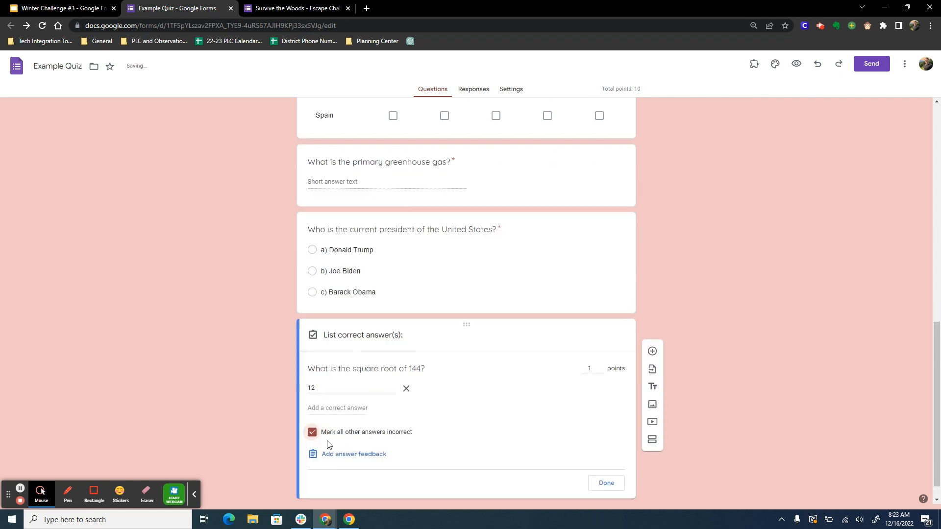
{"action": "left_click", "coordinate": [608, 484]}
Step: Preview the quiz as a respondent and answer the square root of 144 question with 12
{"action": "scroll", "coordinate": [548, 442], "scroll_direction": "up", "scroll_amount": 15}
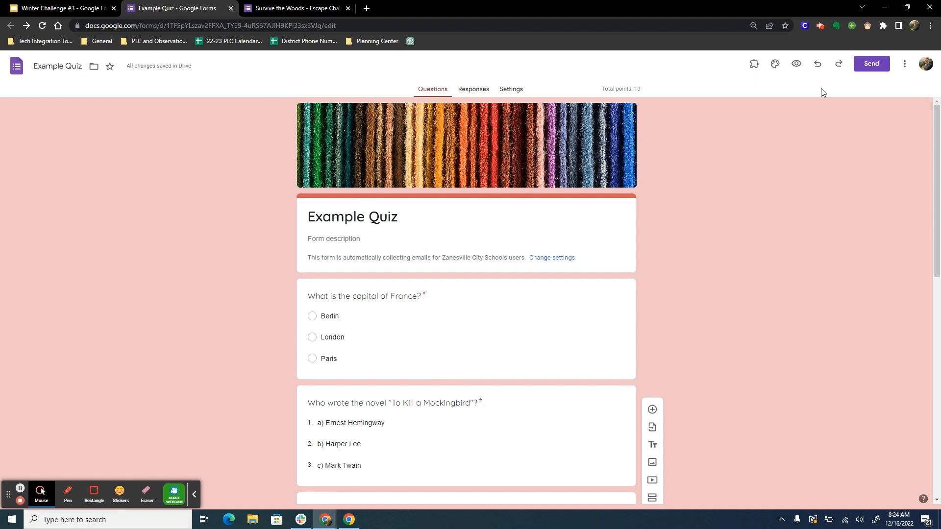
{"action": "left_click", "coordinate": [796, 63]}
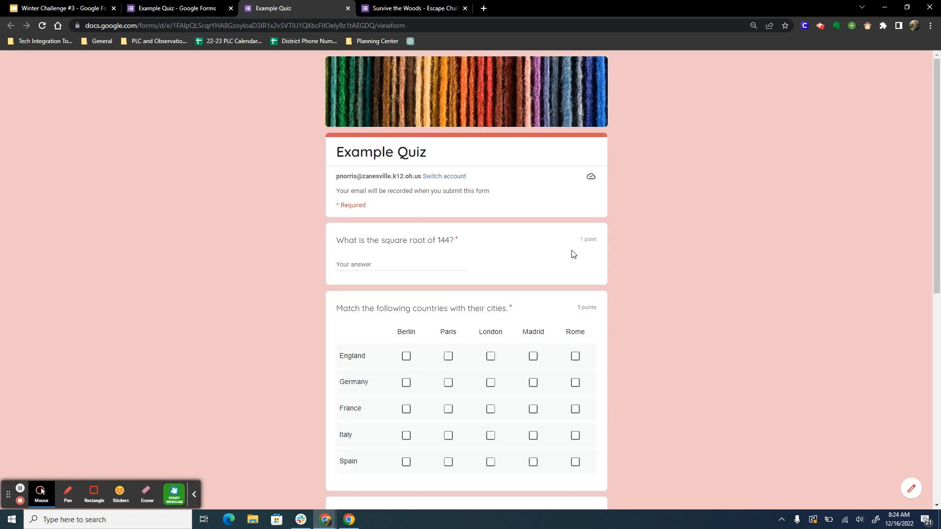
{"action": "left_click", "coordinate": [408, 265]}
{"action": "type", "text": "12"}
{"action": "scroll", "coordinate": [421, 291], "scroll_direction": "down", "scroll_amount": 2}
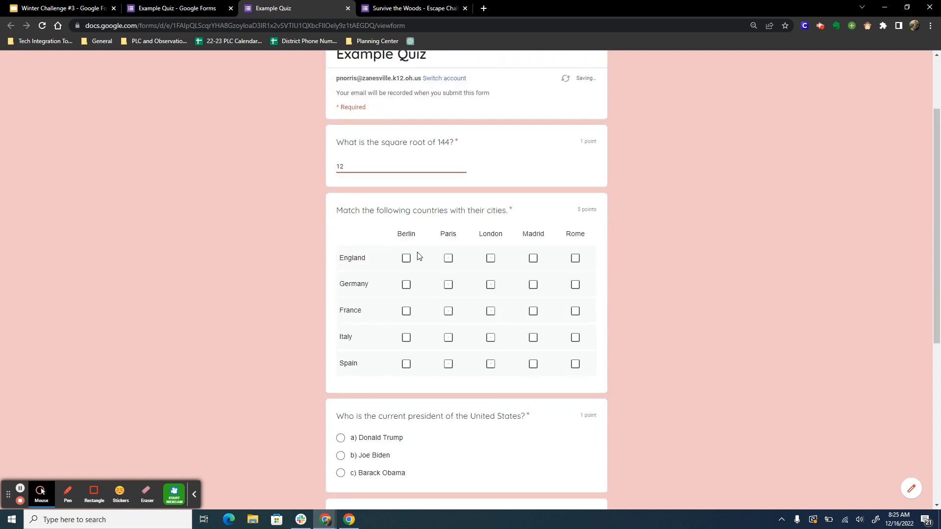
Step: Match the countries with their cities, answer Joe Biden, "carbon dioxide", Paris and Harper Lee to the remaining questions, and submit the quiz
{"action": "left_click", "coordinate": [490, 258]}
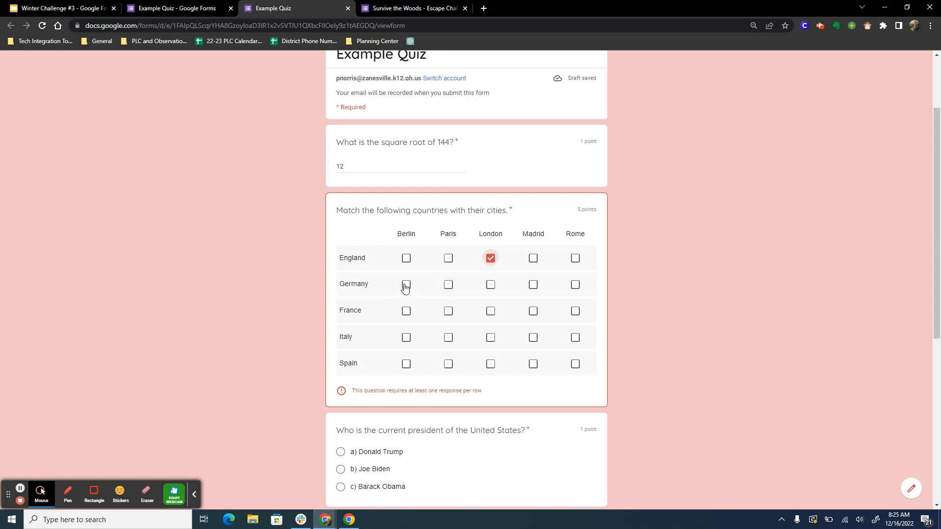
{"action": "left_click", "coordinate": [406, 286]}
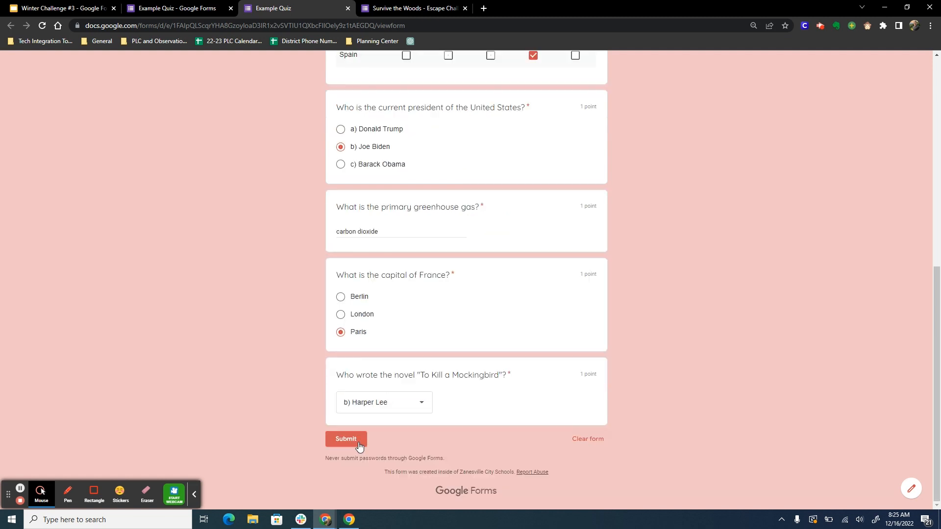
{"action": "left_click", "coordinate": [356, 441]}
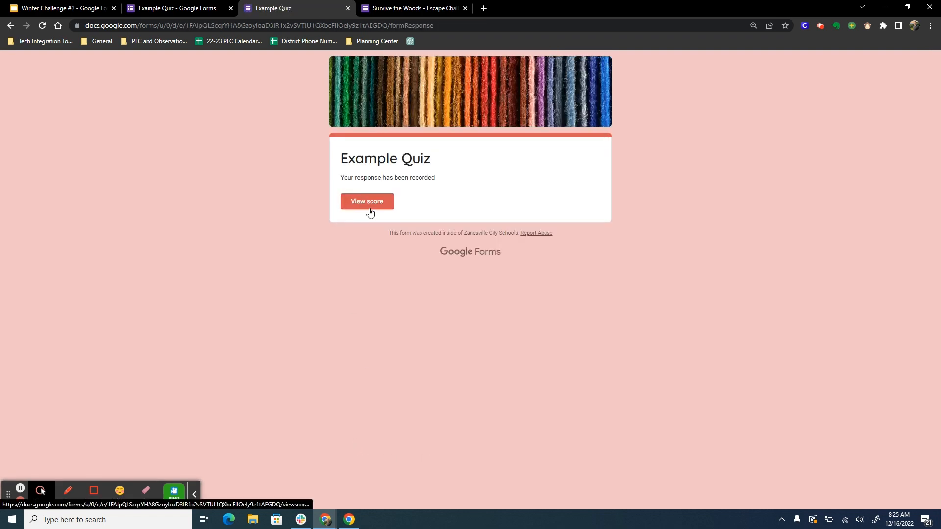
Step: View the score of the submitted quiz, check the total points, and return to the form editor
{"action": "left_click", "coordinate": [369, 211]}
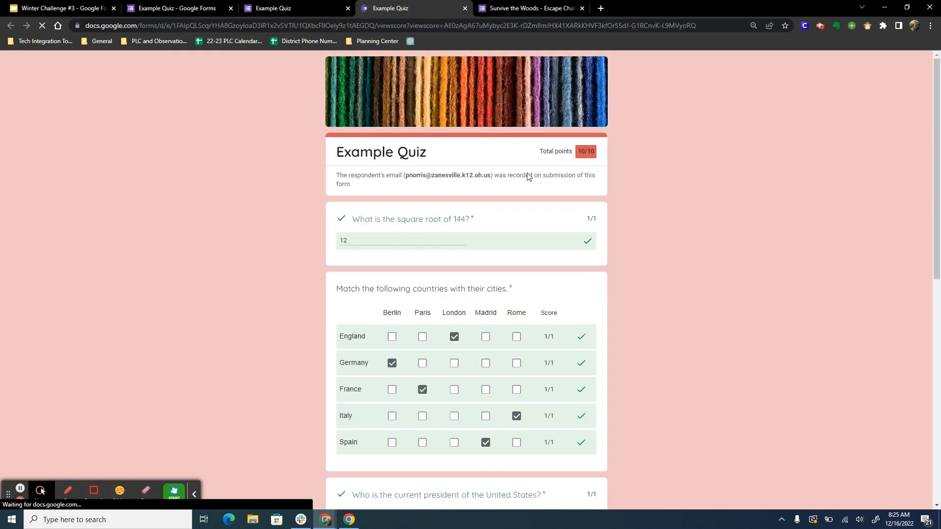
{"action": "double_click", "coordinate": [583, 152]}
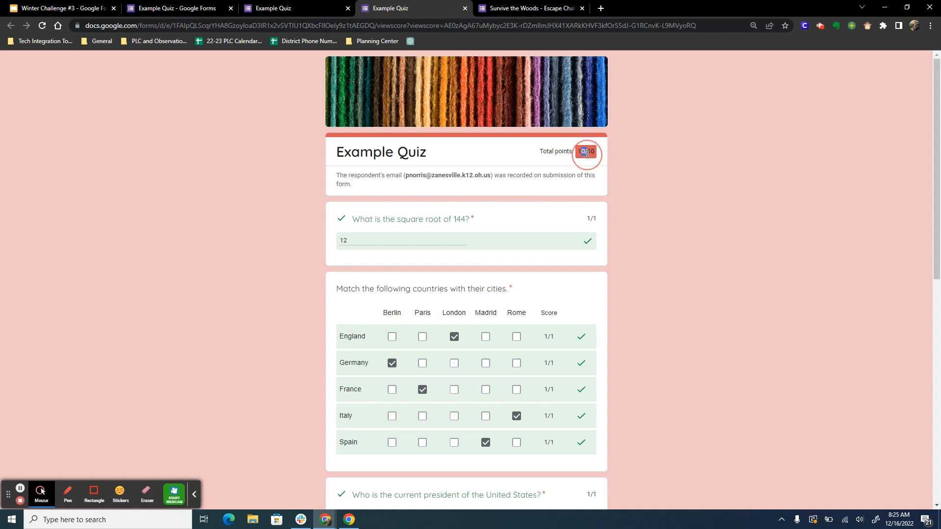
{"action": "left_click", "coordinate": [646, 229]}
{"action": "key", "text": "ctrl+w"}
{"action": "key", "text": "ctrl+w"}
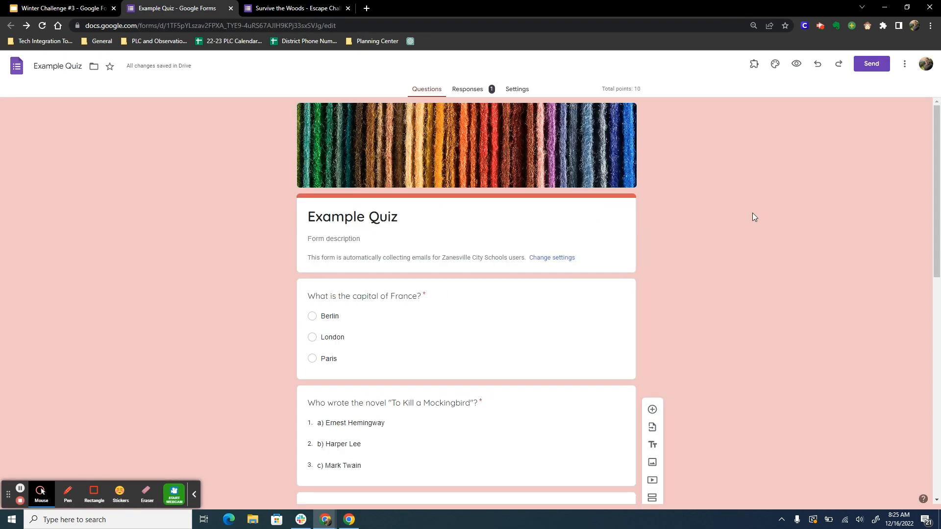
Step: Copy the quiz's sharing link from the send options and close them
{"action": "left_click", "coordinate": [879, 66]}
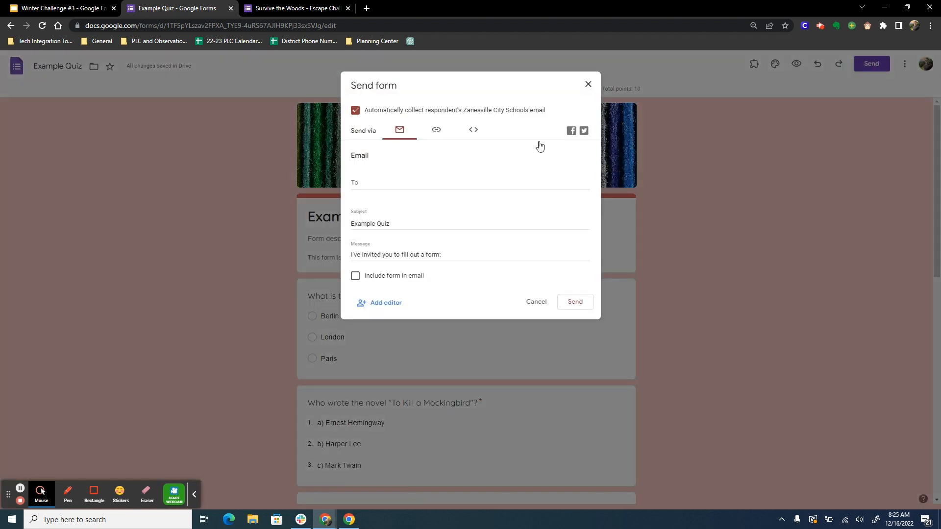
{"action": "left_click", "coordinate": [435, 132]}
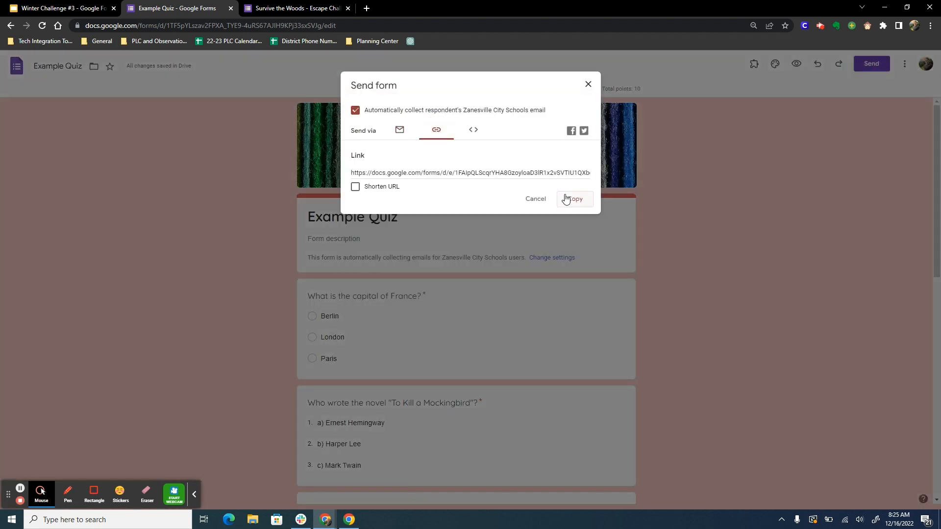
{"action": "left_click", "coordinate": [575, 206]}
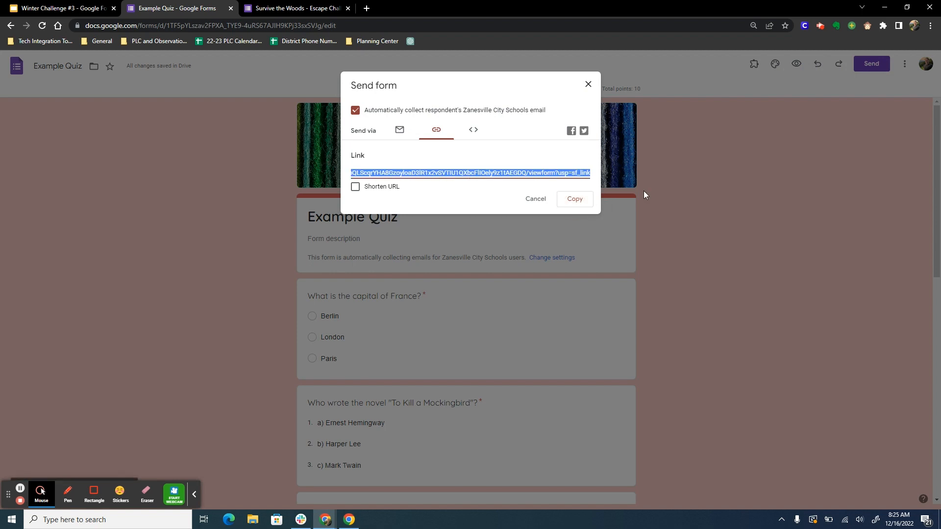
{"action": "left_click", "coordinate": [588, 85]}
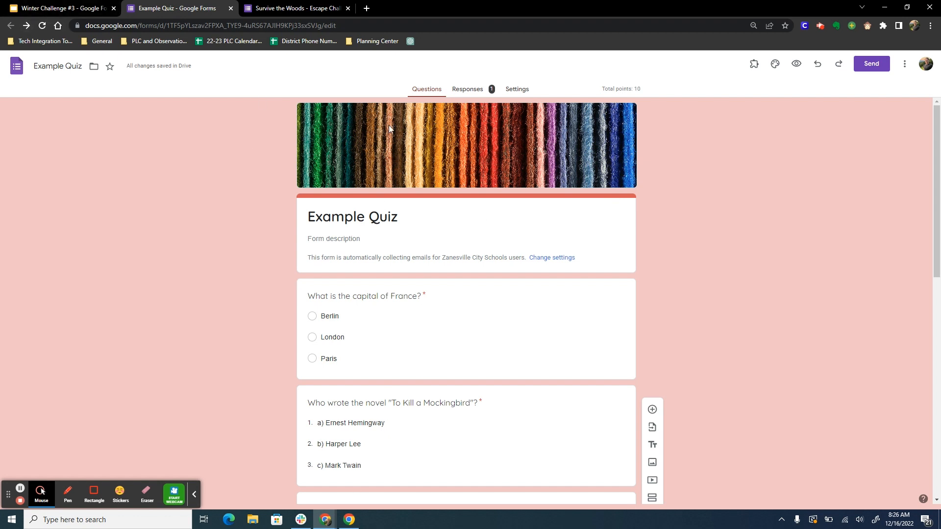
Step: View the quiz's response summary, including the extra response options, the score insights and the per-question charts
{"action": "left_click", "coordinate": [474, 89]}
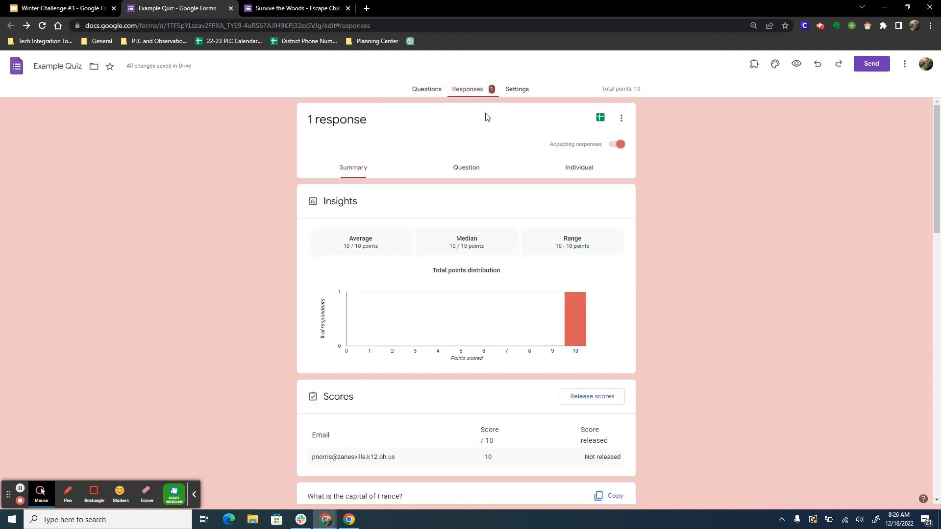
{"action": "left_click", "coordinate": [621, 123]}
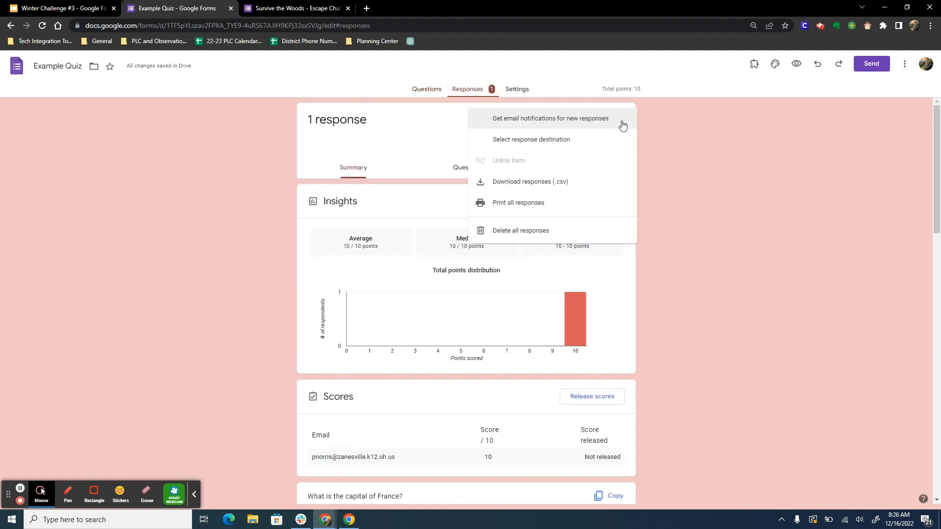
{"action": "left_click", "coordinate": [689, 171]}
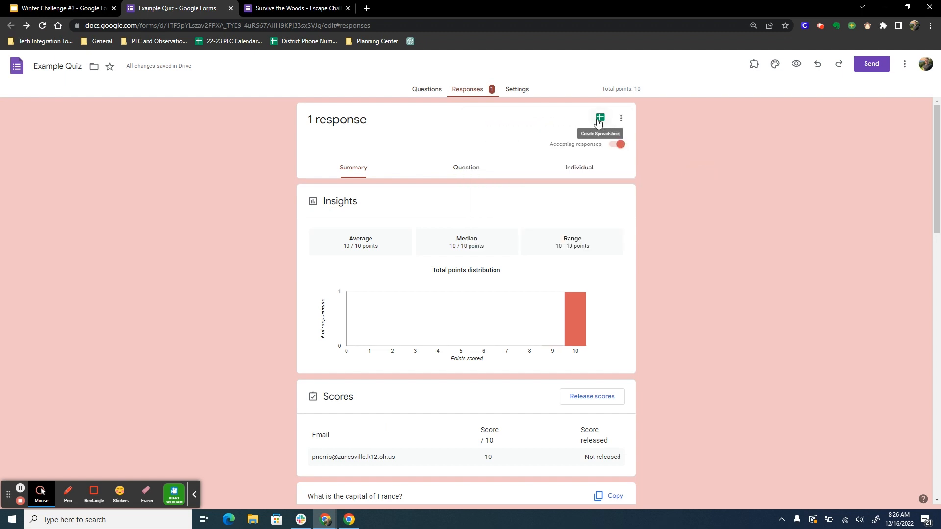
{"action": "scroll", "coordinate": [612, 196], "scroll_direction": "down", "scroll_amount": 4}
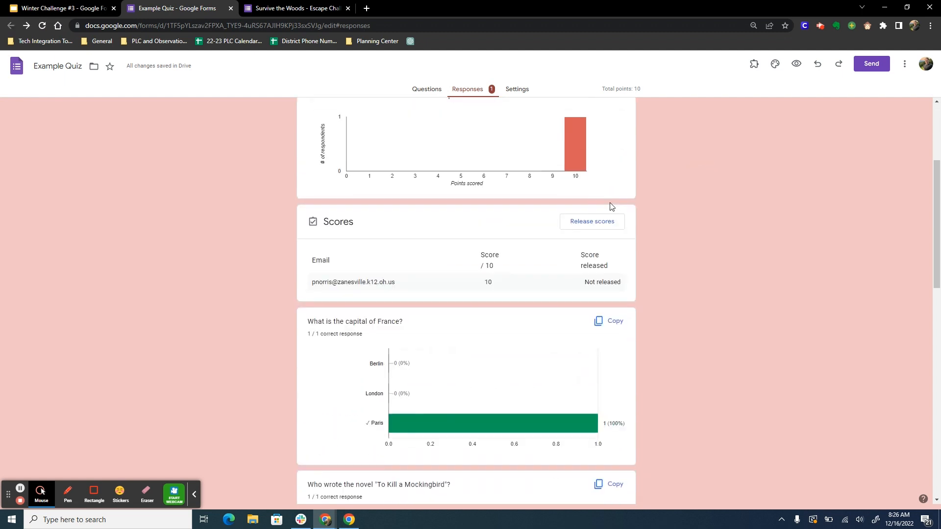
{"action": "scroll", "coordinate": [611, 206], "scroll_direction": "up", "scroll_amount": 4}
Step: View the responses by question and by individual respondent, examining the graded answers and feedback
{"action": "left_click", "coordinate": [444, 176]}
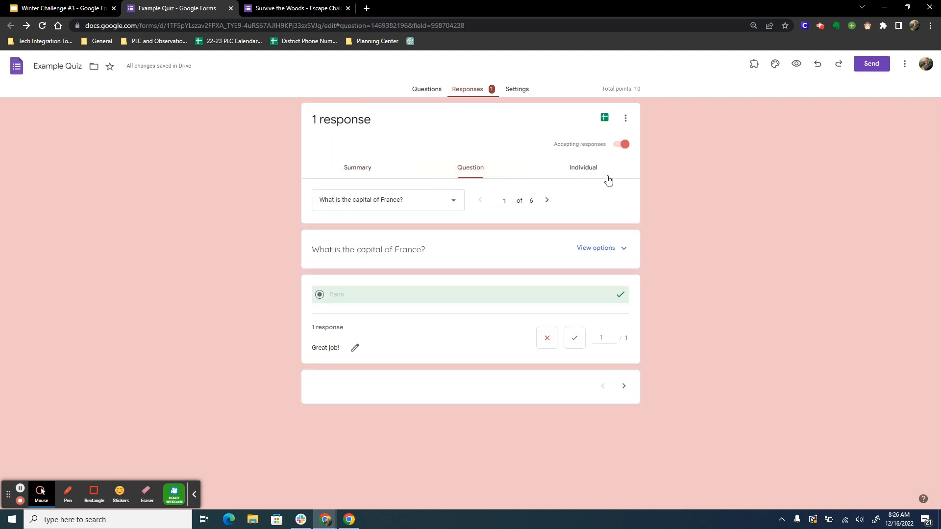
{"action": "left_click", "coordinate": [586, 175]}
{"action": "scroll", "coordinate": [490, 225], "scroll_direction": "down", "scroll_amount": 2}
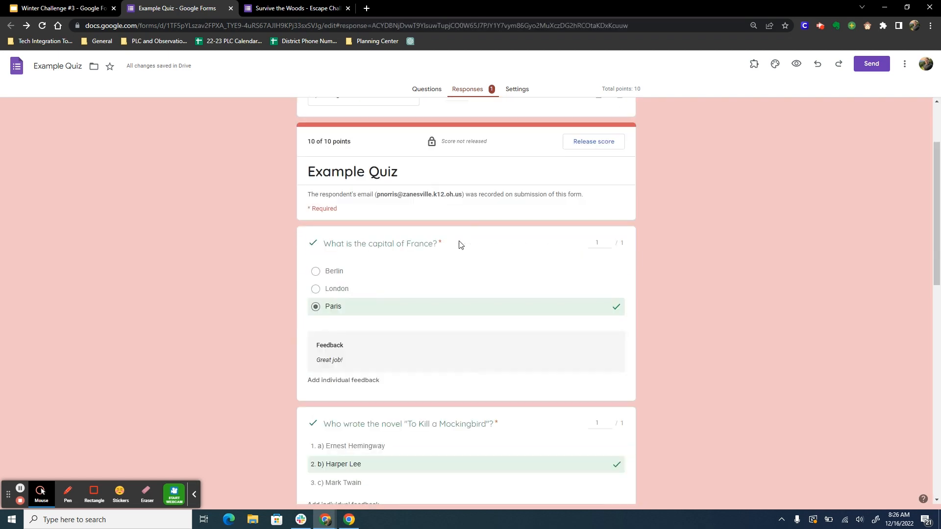
{"action": "scroll", "coordinate": [462, 252], "scroll_direction": "down", "scroll_amount": 10}
{"action": "scroll", "coordinate": [462, 257], "scroll_direction": "up", "scroll_amount": 6}
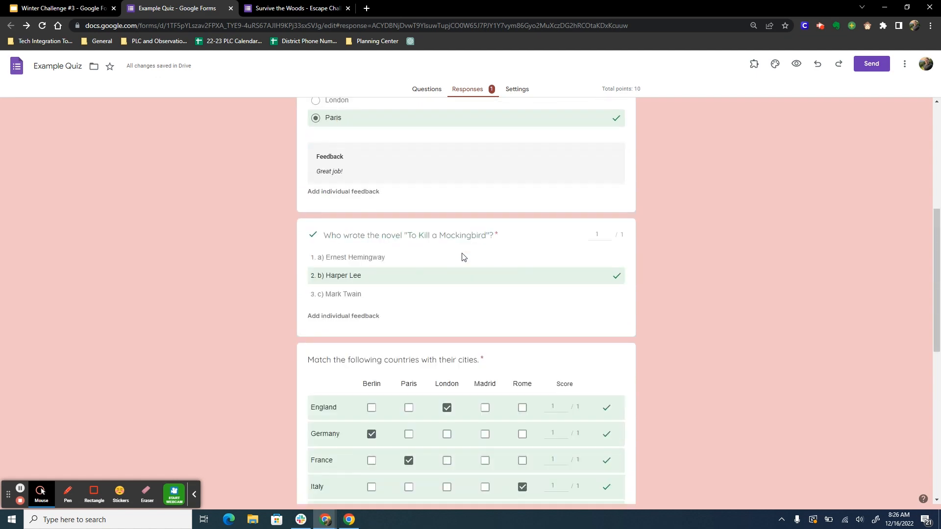
{"action": "scroll", "coordinate": [462, 256], "scroll_direction": "up", "scroll_amount": 6}
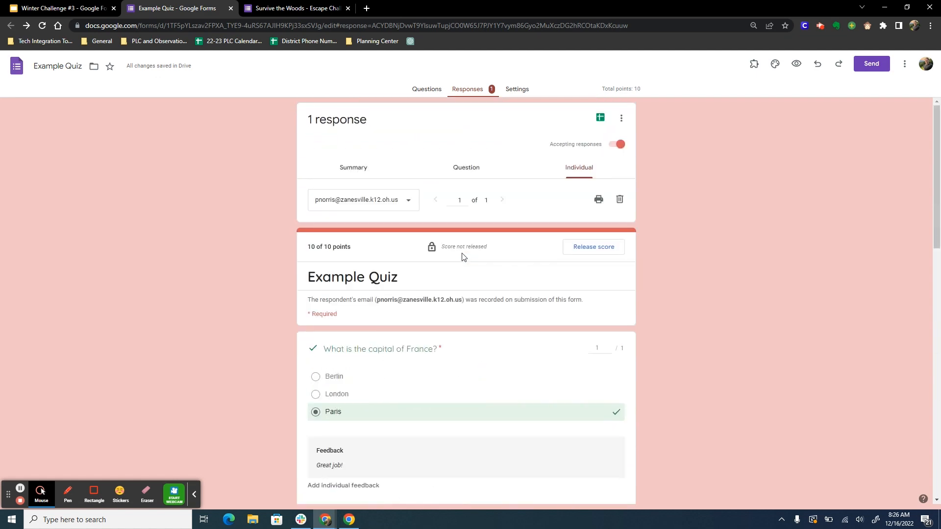
Step: Return to the quiz's questions, switch to the Winter Challenge #3 presentation in Google Slides, and present it from the Google Forms Quizzes slide
{"action": "left_click", "coordinate": [426, 93]}
{"action": "left_click", "coordinate": [64, 9]}
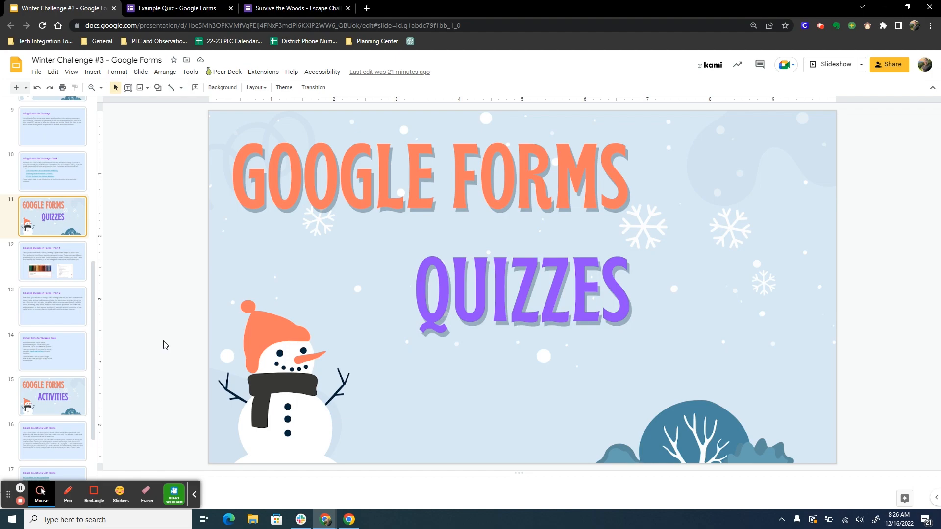
{"action": "key", "text": "ctrl+F5"}
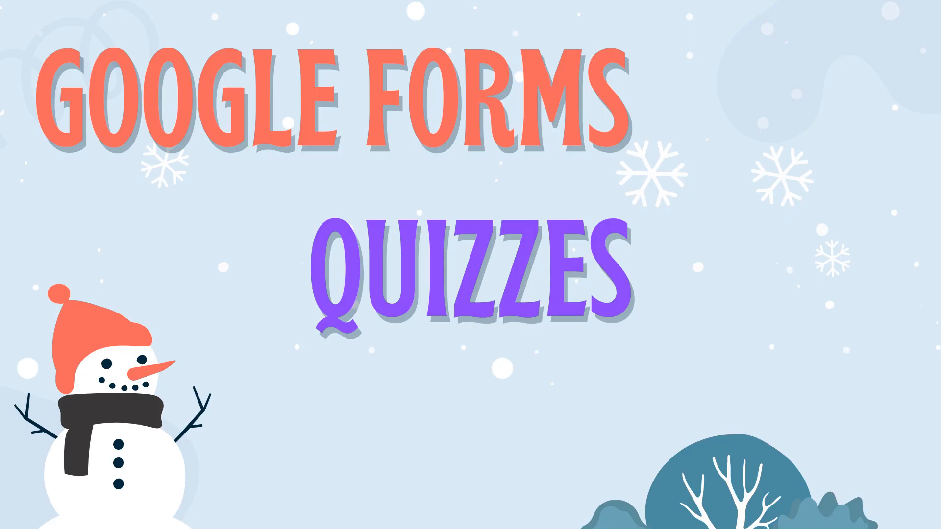